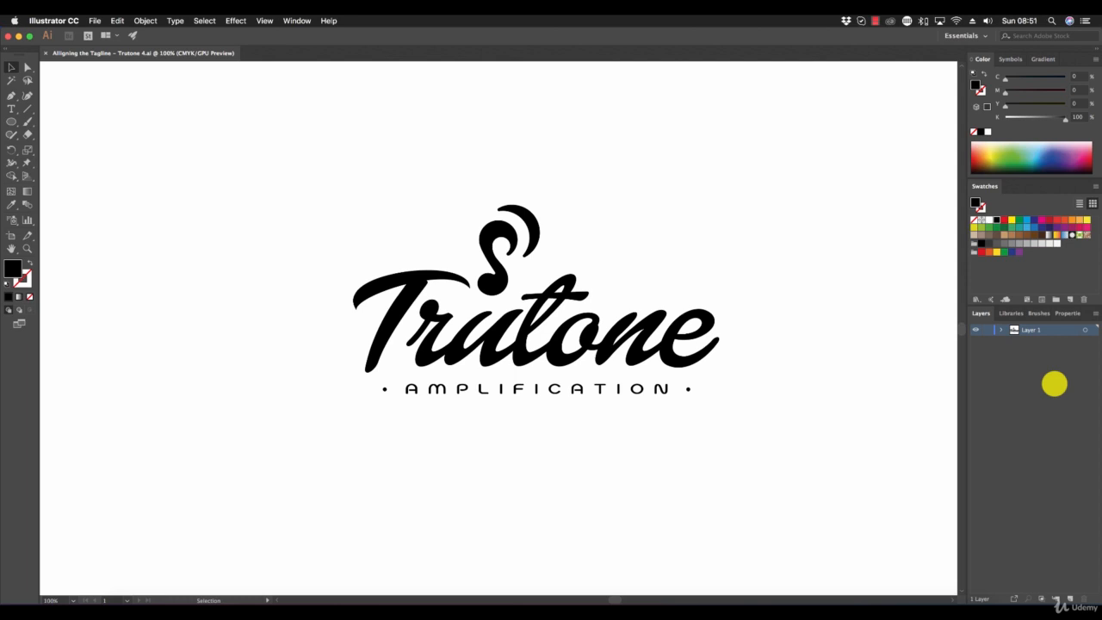
# Step: Rename Layer 1 as Symbol
pyautogui.doubleClick(1039, 329)
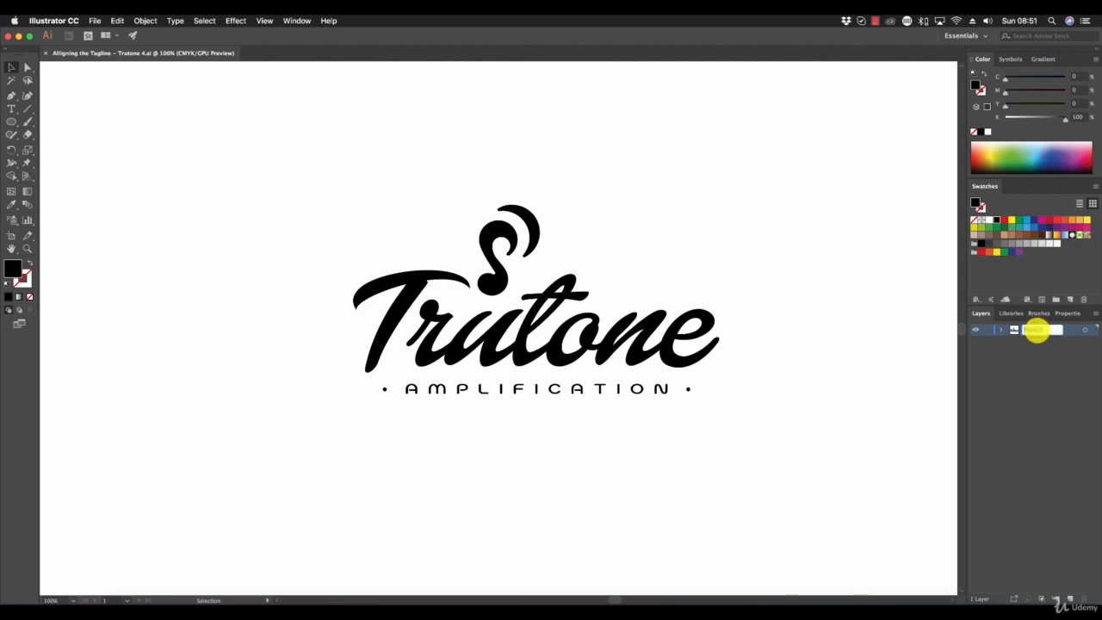
pyautogui.write('L')
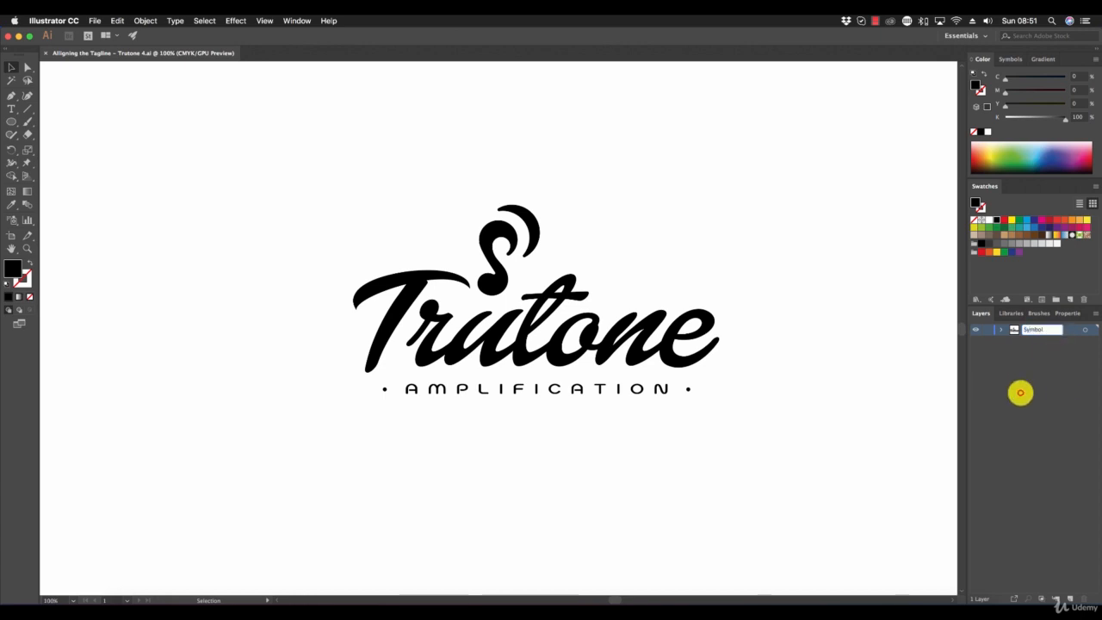
pyautogui.click(1019, 393)
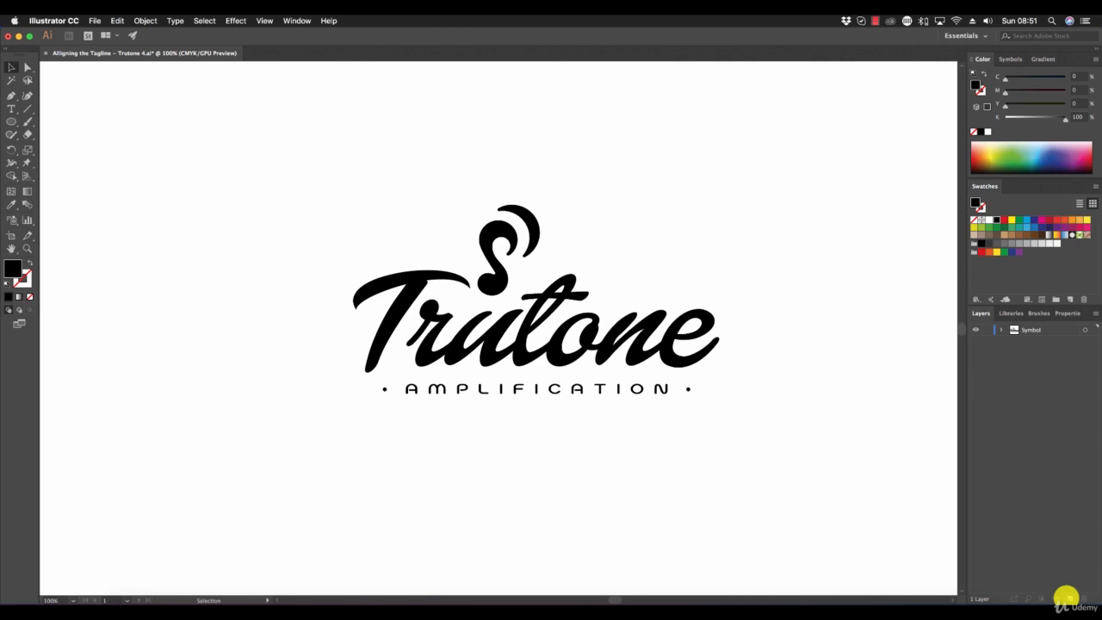
# Step: Add a new layer above Symbol and name it Text
pyautogui.click(1067, 597)
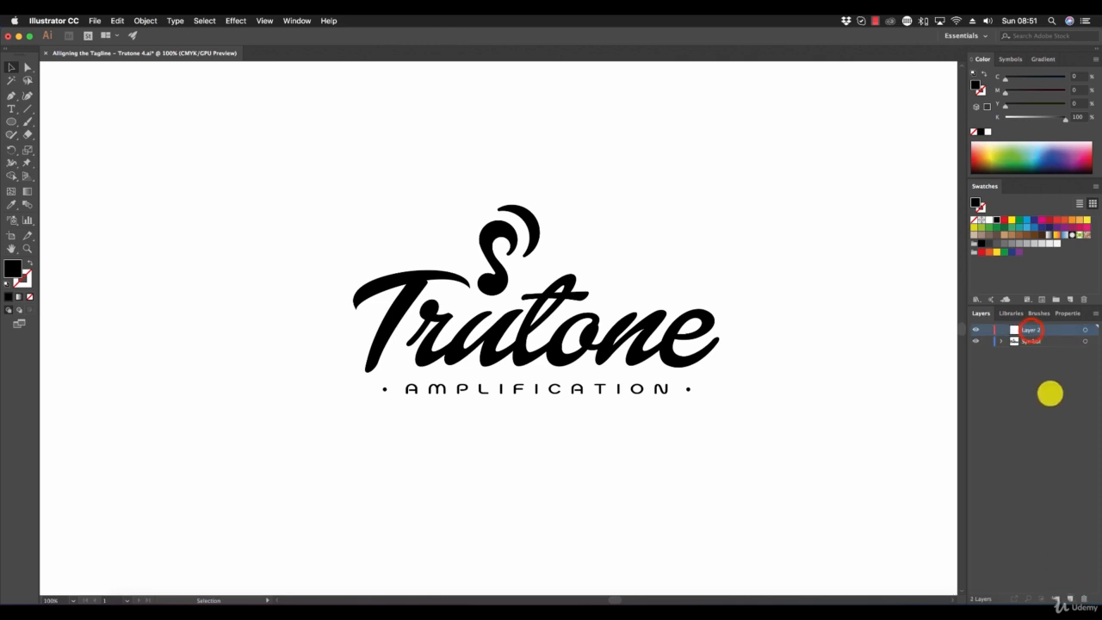
pyautogui.doubleClick(1031, 330)
pyautogui.write('Text')
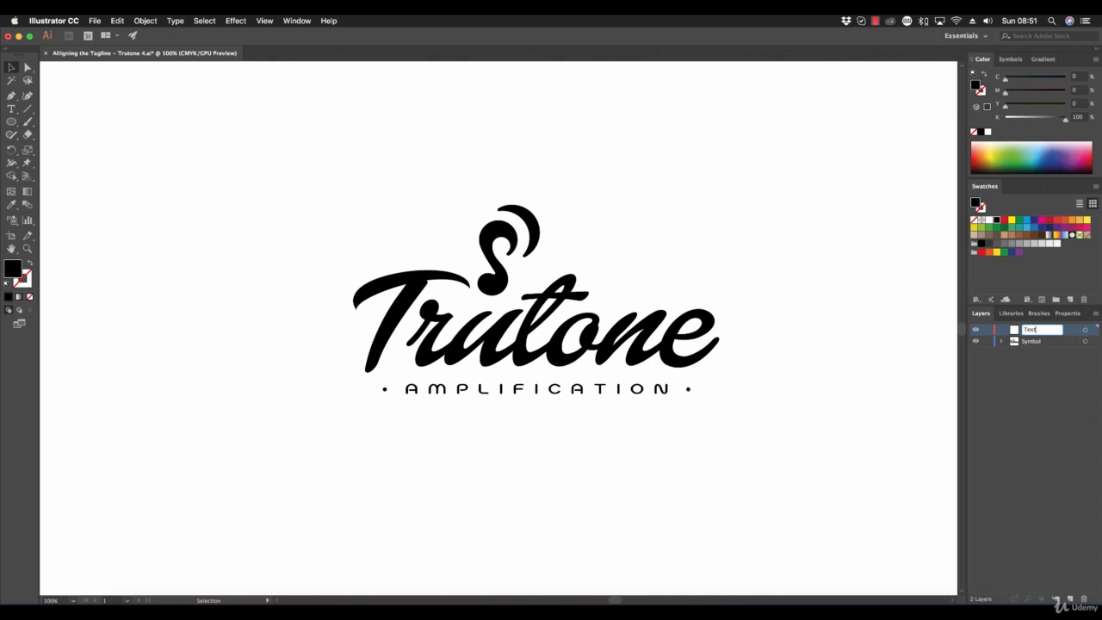
pyautogui.press('Return')
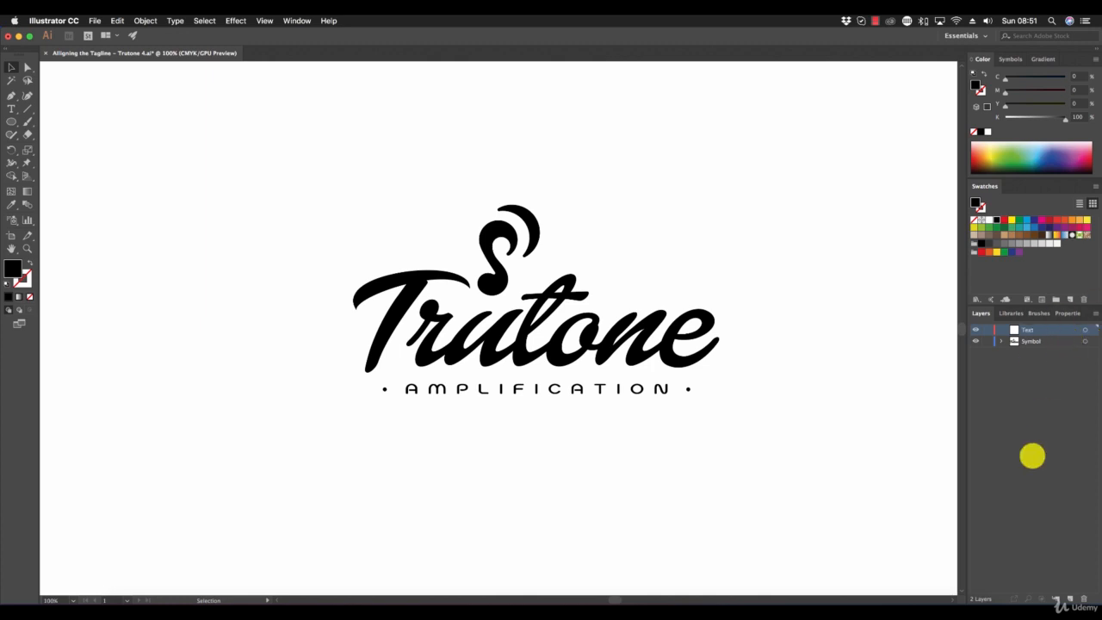
# Step: Add another layer above Text, remove the surplus extra layer, and name the remaining new one Tagline
pyautogui.click(1067, 597)
pyautogui.click(1067, 597)
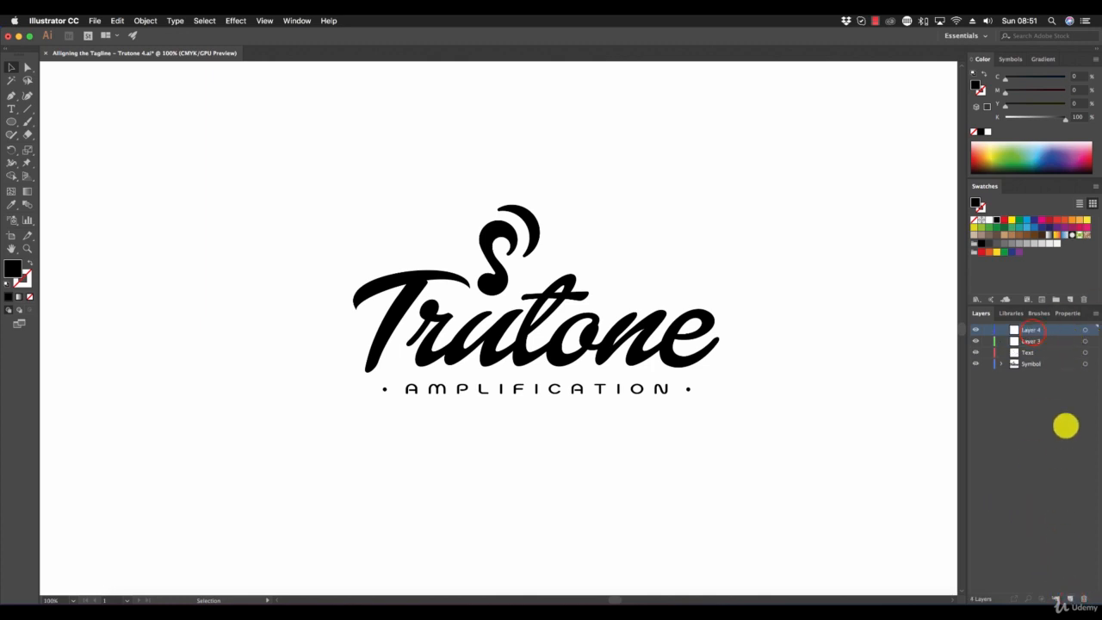
pyautogui.click(1031, 329)
pyautogui.click(1083, 597)
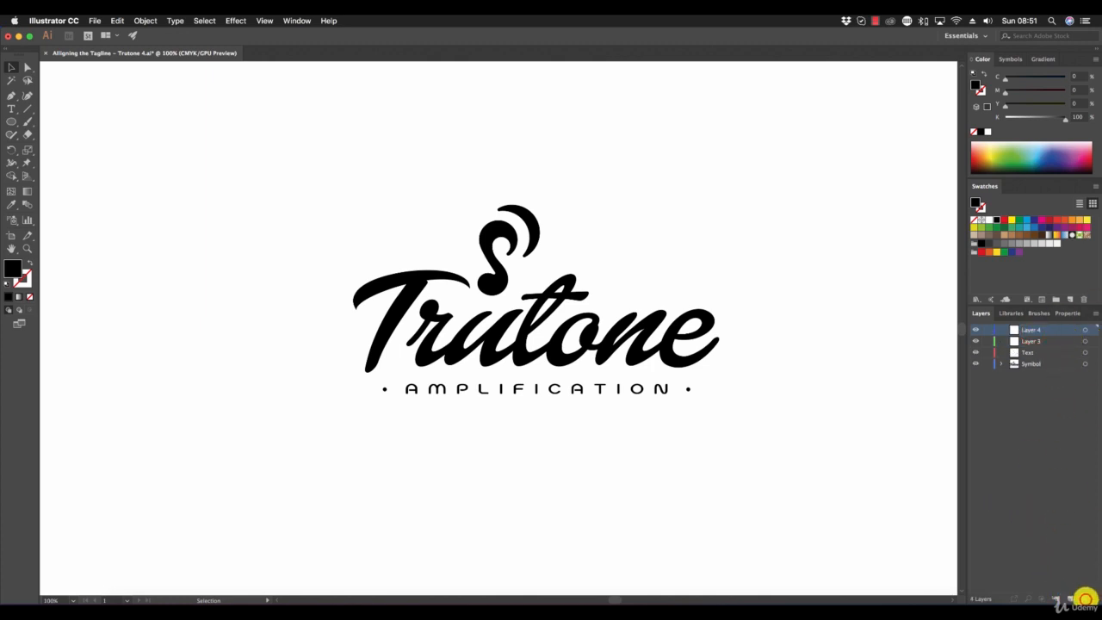
pyautogui.click(1037, 330)
pyautogui.doubleClick(1037, 329)
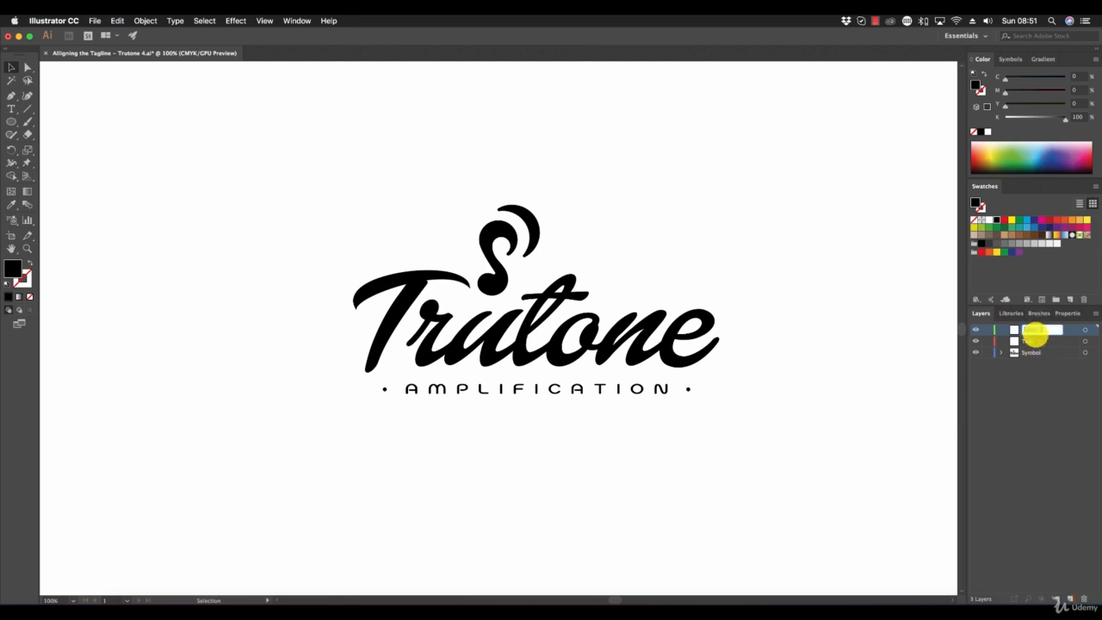
pyautogui.write('Tagline')
pyautogui.press('Return')
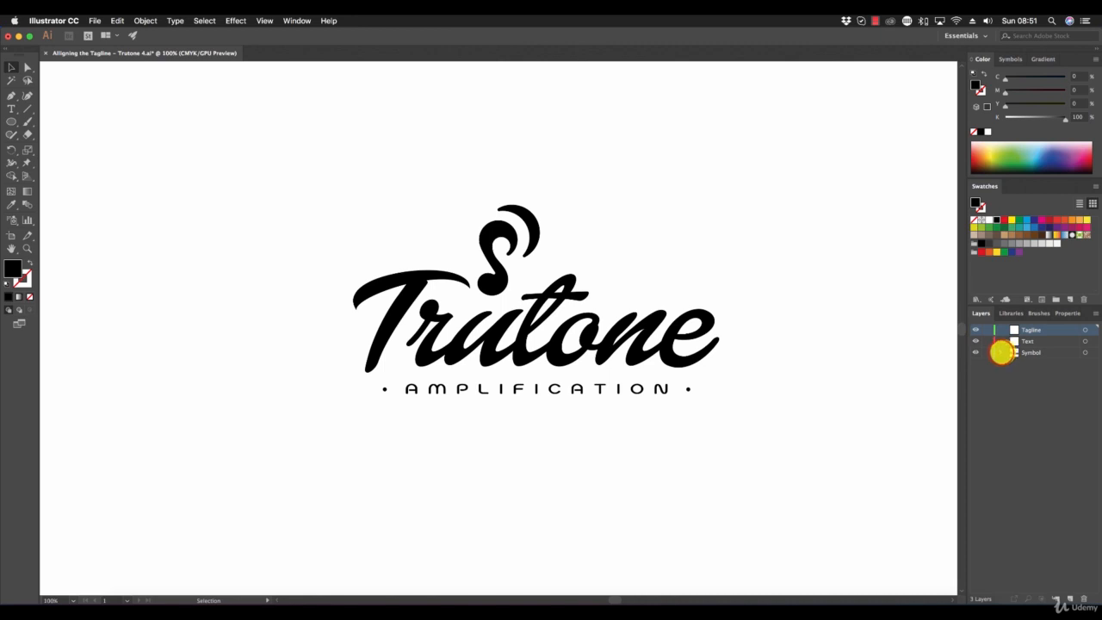
# Step: Move the six compound-path letters and the separate letter path of Trutone from the Symbol layer's group into the Text layer
pyautogui.click(1001, 352)
pyautogui.click(1014, 387)
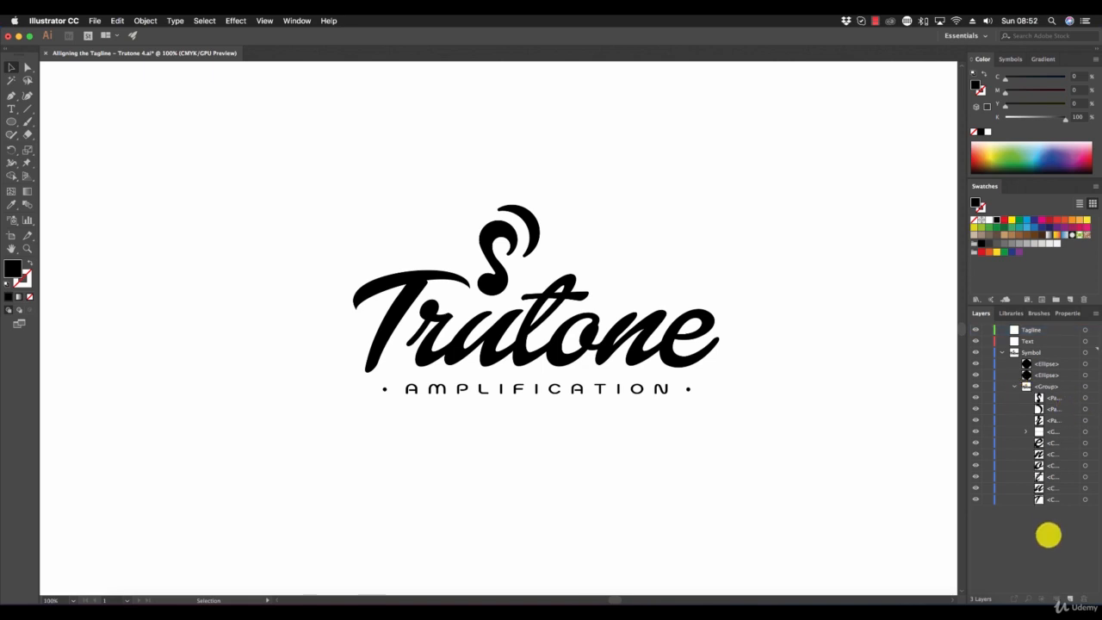
pyautogui.click(1056, 441)
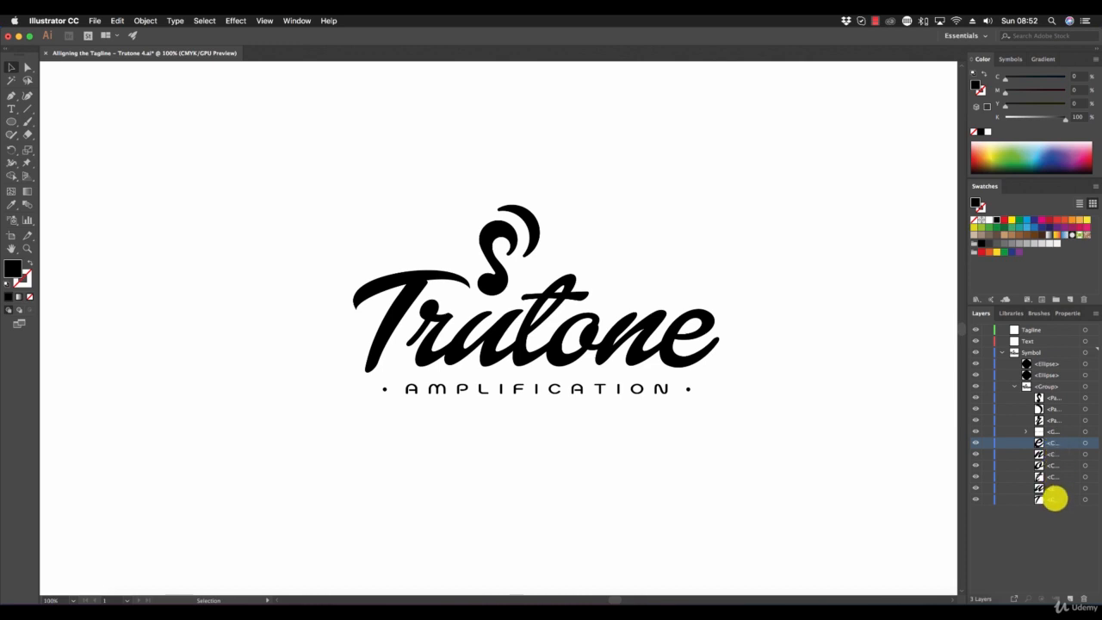
pyautogui.keyDown('shift'); pyautogui.click(1055, 498); pyautogui.keyUp('shift')
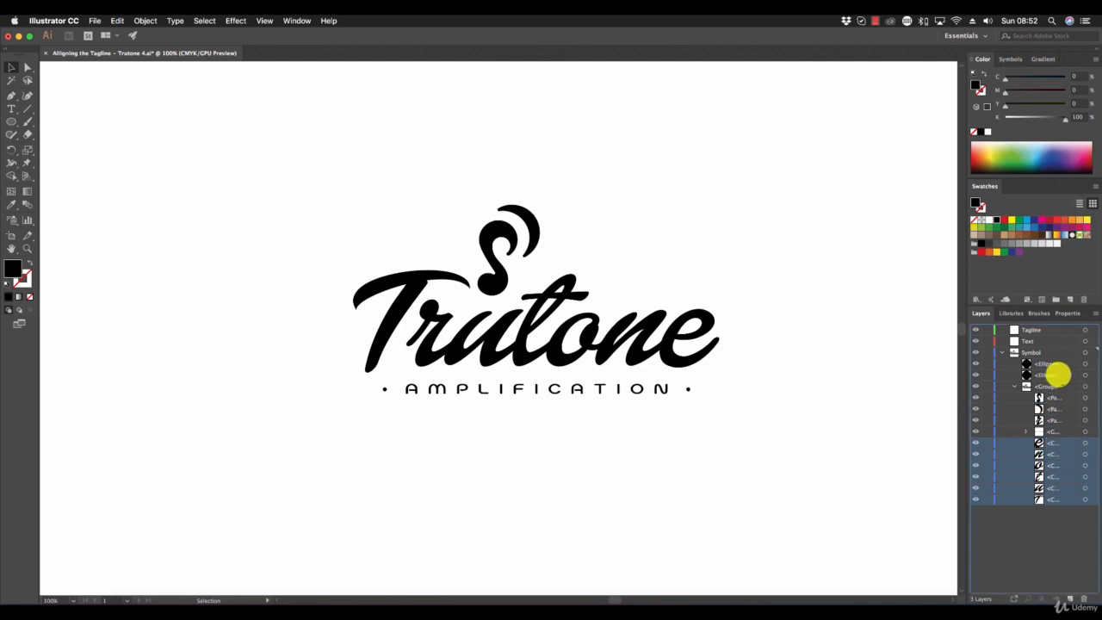
pyautogui.click(1041, 340)
pyautogui.moveTo(1041, 341); pyautogui.dragTo(1040, 340)
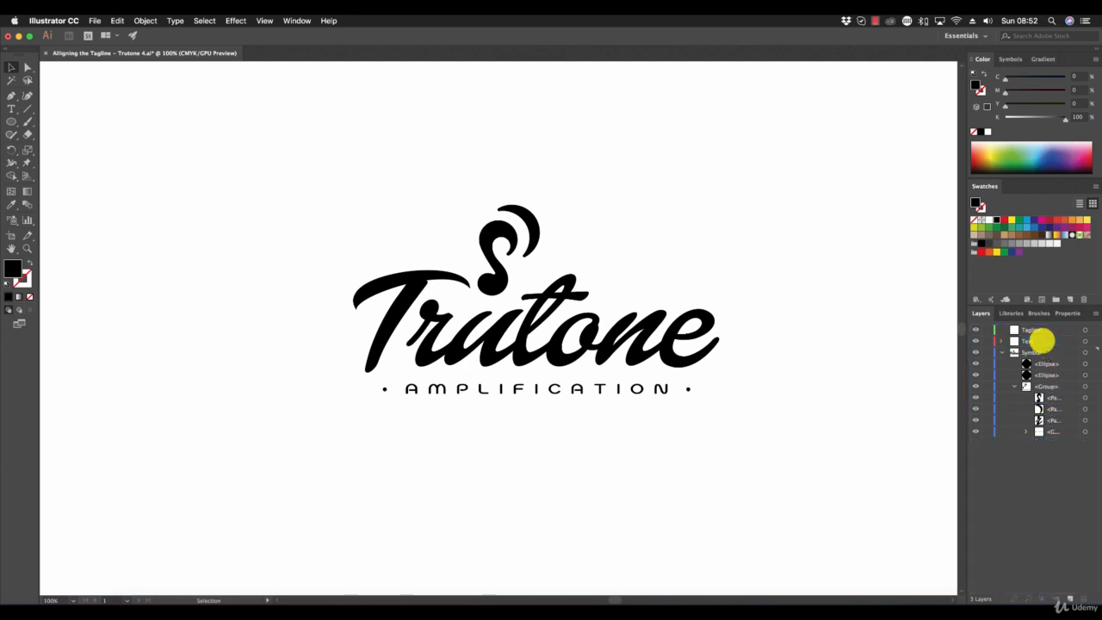
pyautogui.click(1050, 419)
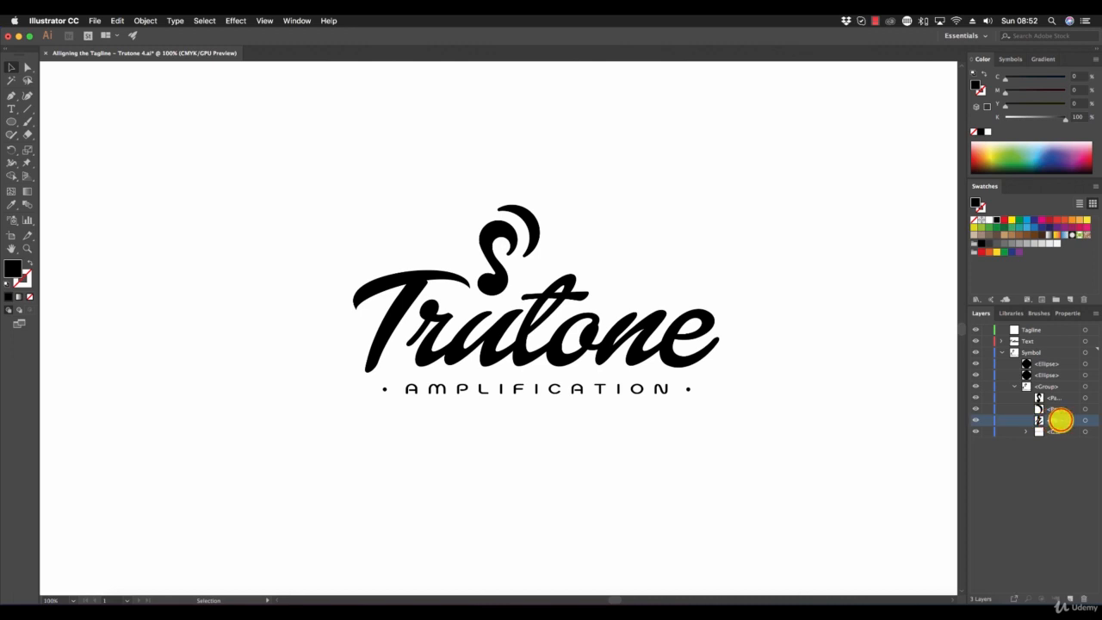
pyautogui.moveTo(1060, 419); pyautogui.dragTo(1050, 338)
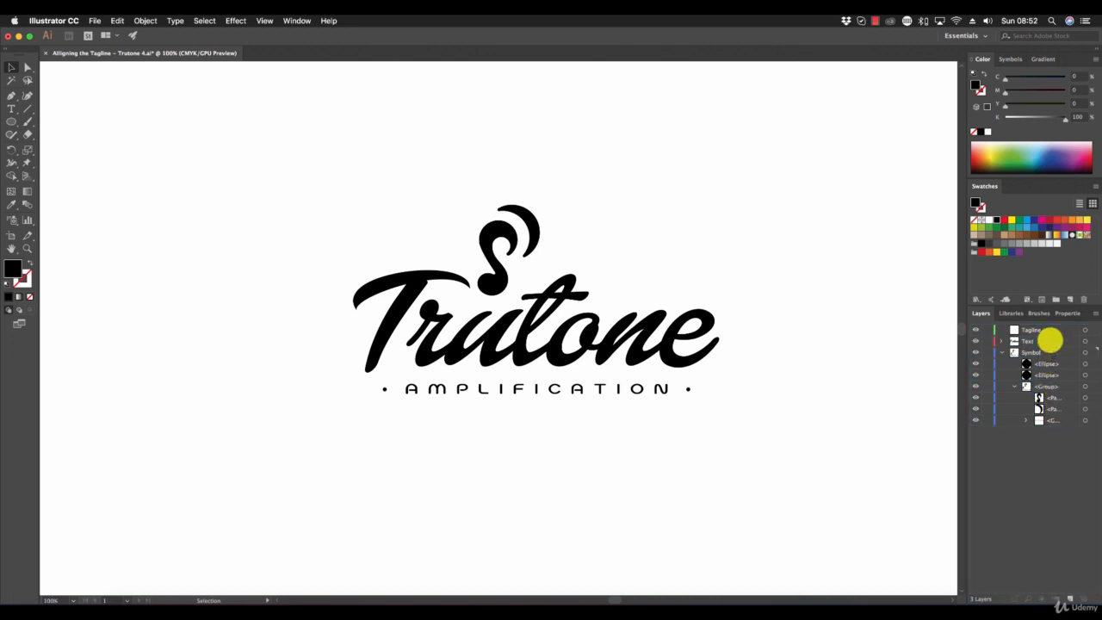
# Step: Move the AMPLIFICATION lettering group and the two ellipse dots from the Symbol layer into the Tagline layer
pyautogui.click(1055, 420)
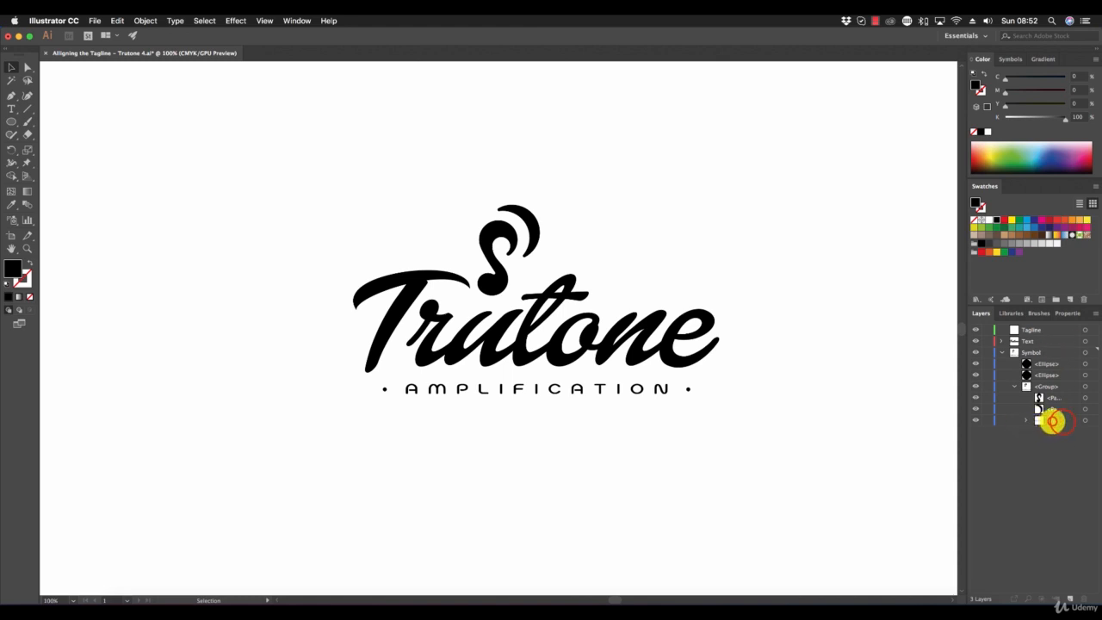
pyautogui.moveTo(1061, 420); pyautogui.dragTo(1051, 327)
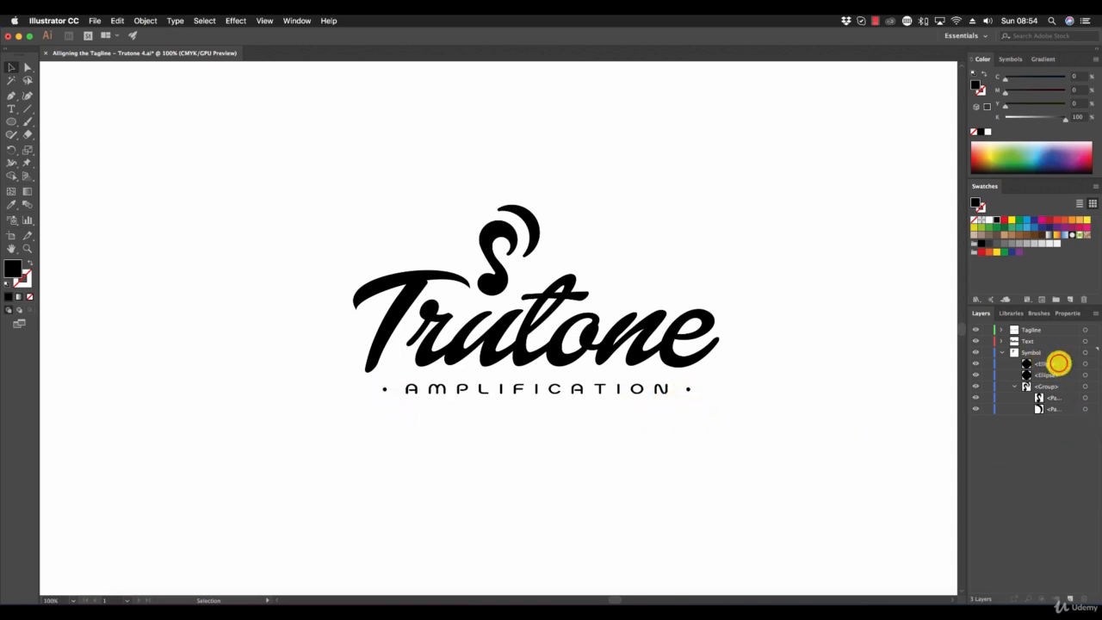
pyautogui.click(1057, 364)
pyautogui.keyDown('shift'); pyautogui.click(1061, 374); pyautogui.keyUp('shift')
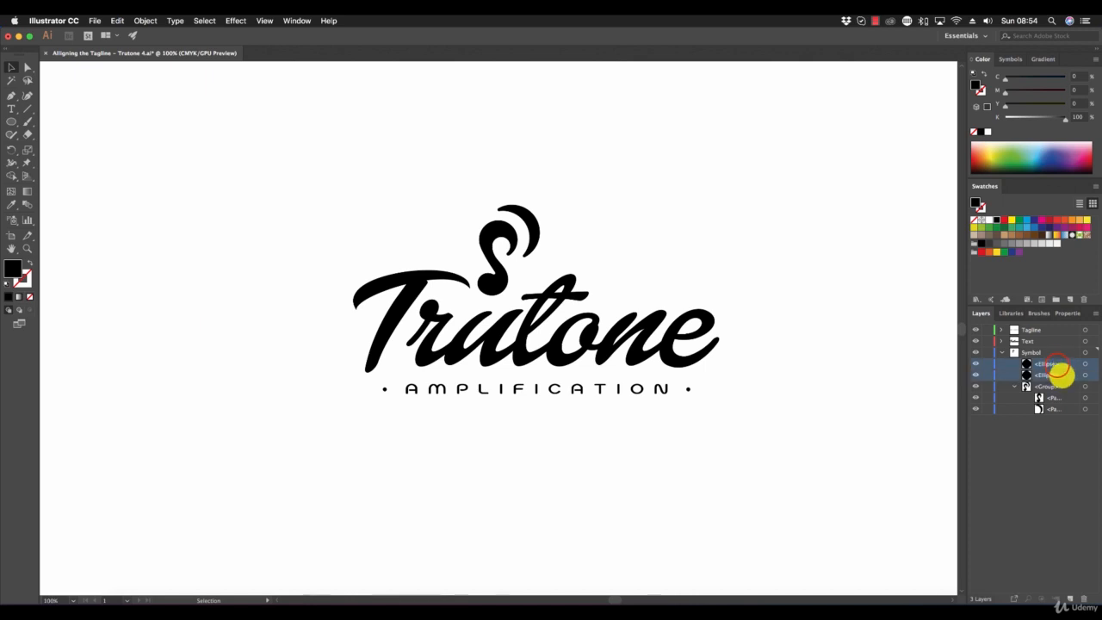
pyautogui.moveTo(1056, 366); pyautogui.dragTo(1007, 330)
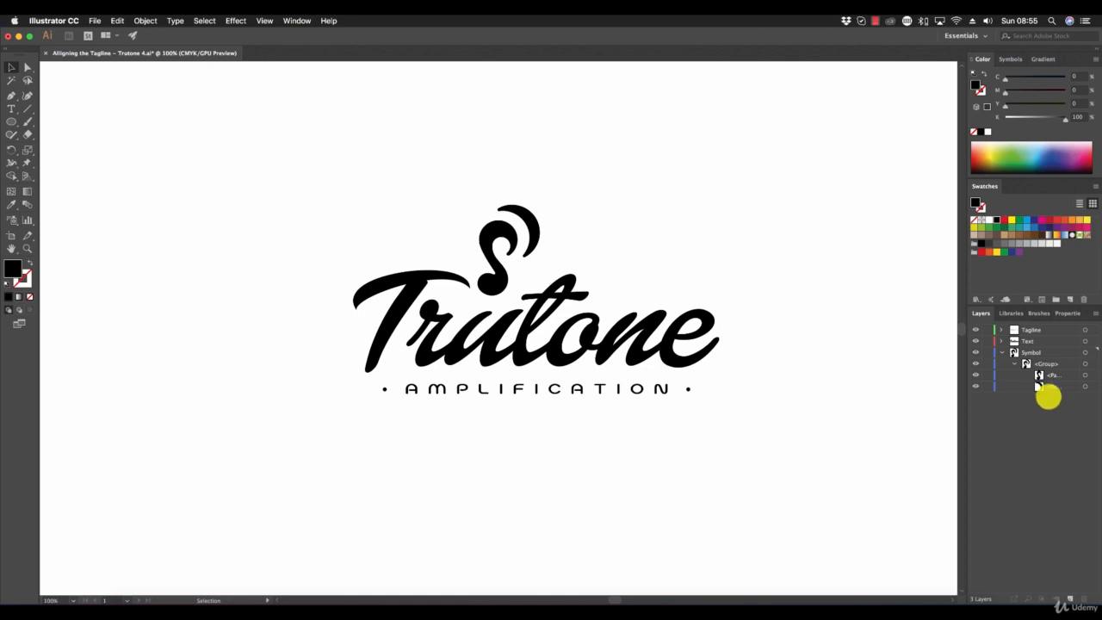
# Step: Rename the two paths in the Symbol layer's group as Note and Sound, and collapse the Symbol layer
pyautogui.click(1052, 375)
pyautogui.doubleClick(1052, 375)
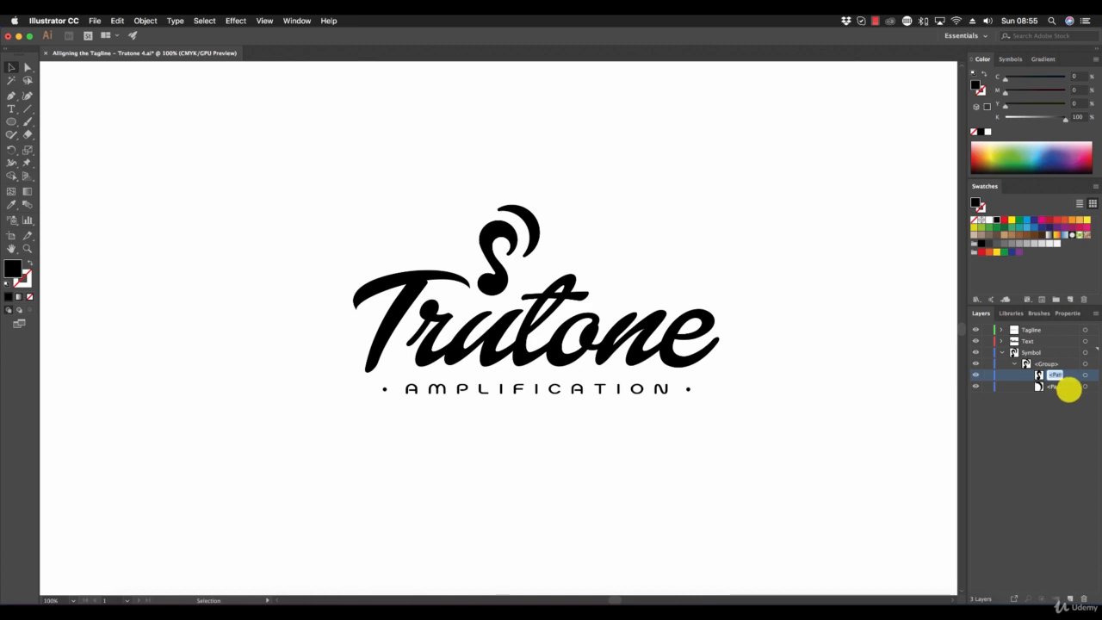
pyautogui.write('Note')
pyautogui.press('Return')
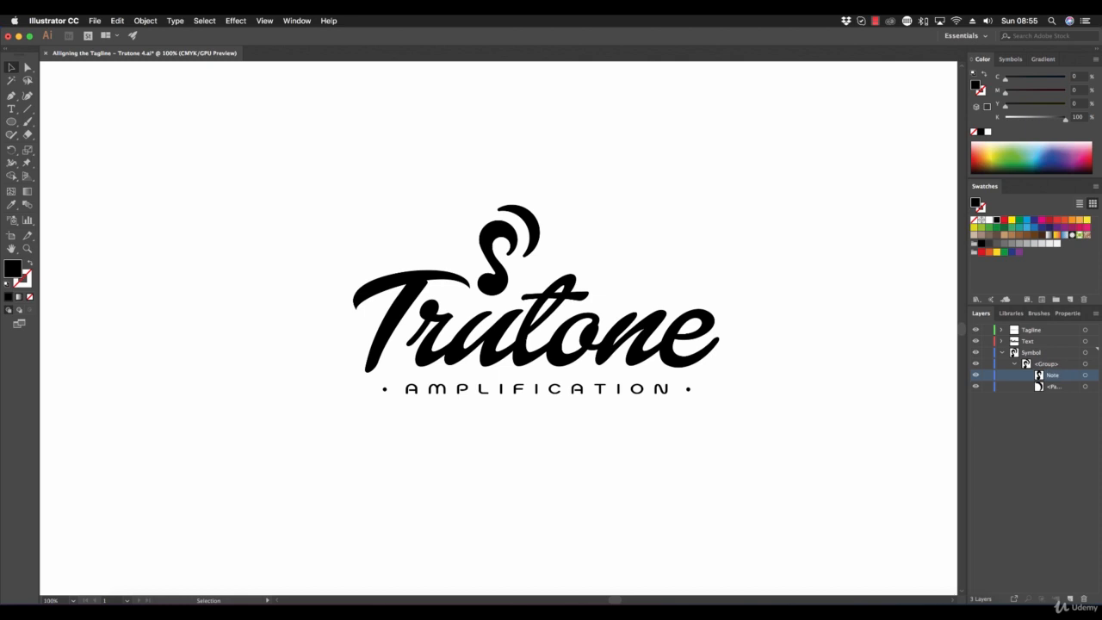
pyautogui.doubleClick(1050, 387)
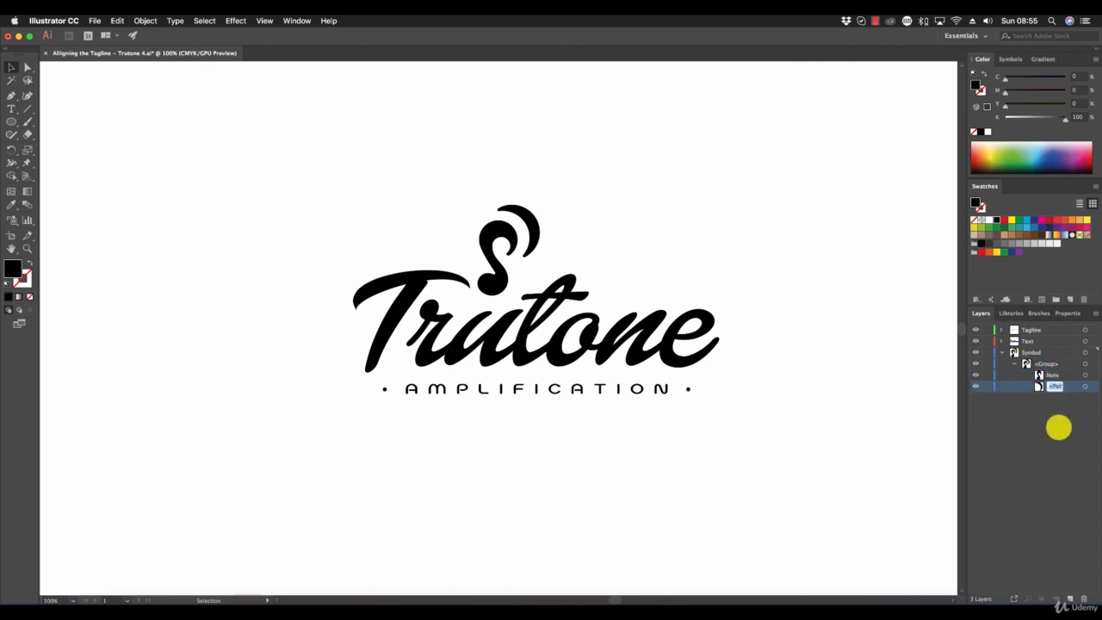
pyautogui.write('Sound')
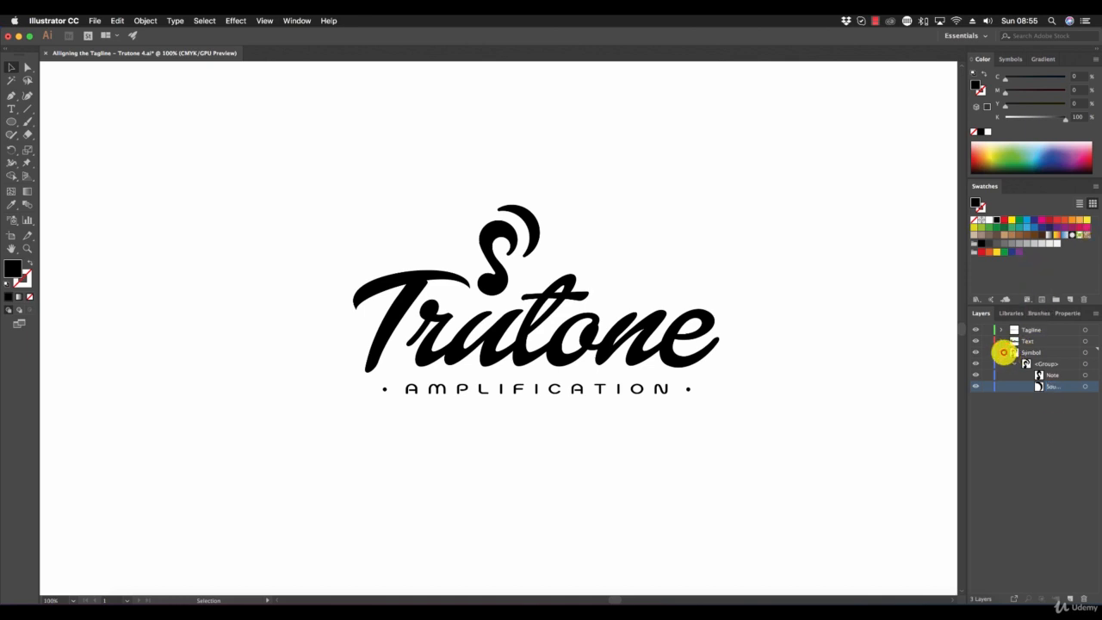
pyautogui.click(1002, 352)
# Step: Expand the Text layer and rename its first four letter objects as r, e, n and o
pyautogui.click(1000, 341)
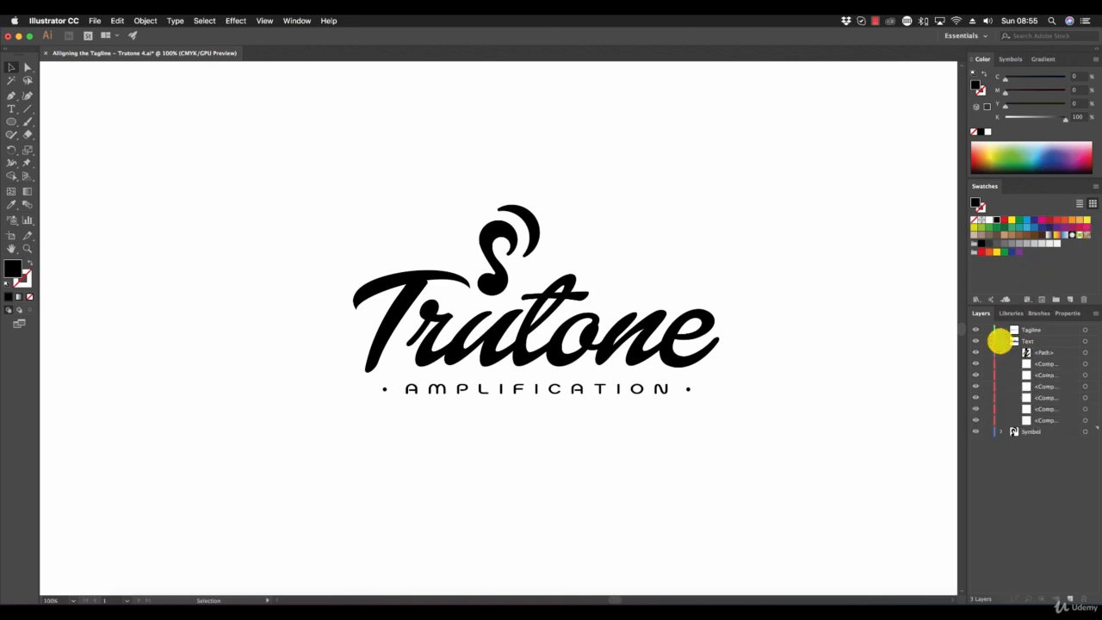
pyautogui.doubleClick(1046, 352)
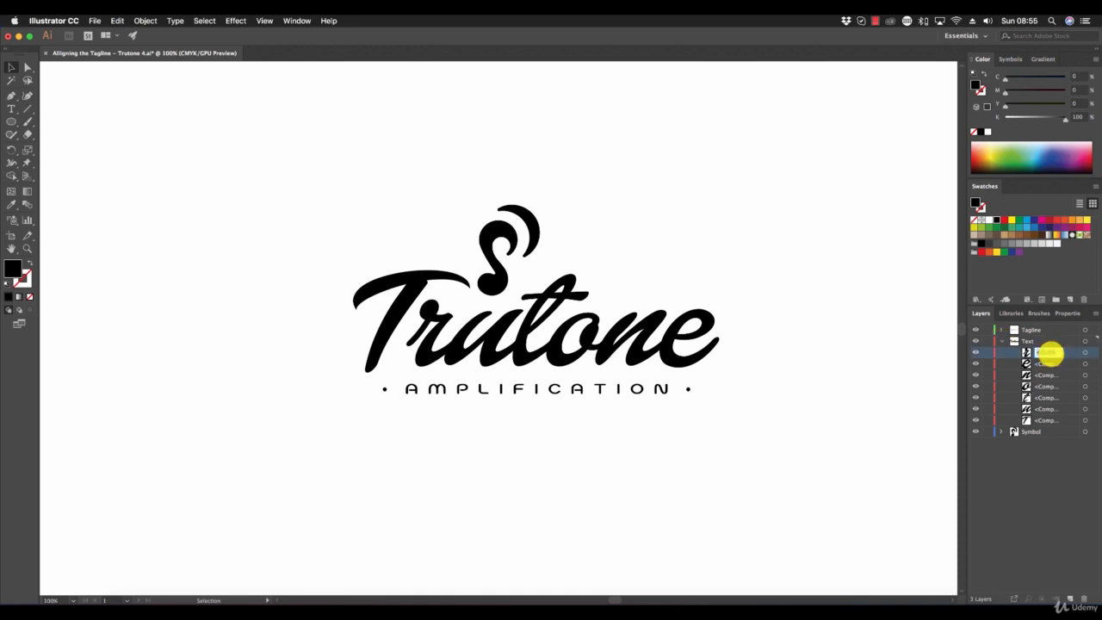
pyautogui.doubleClick(1046, 363)
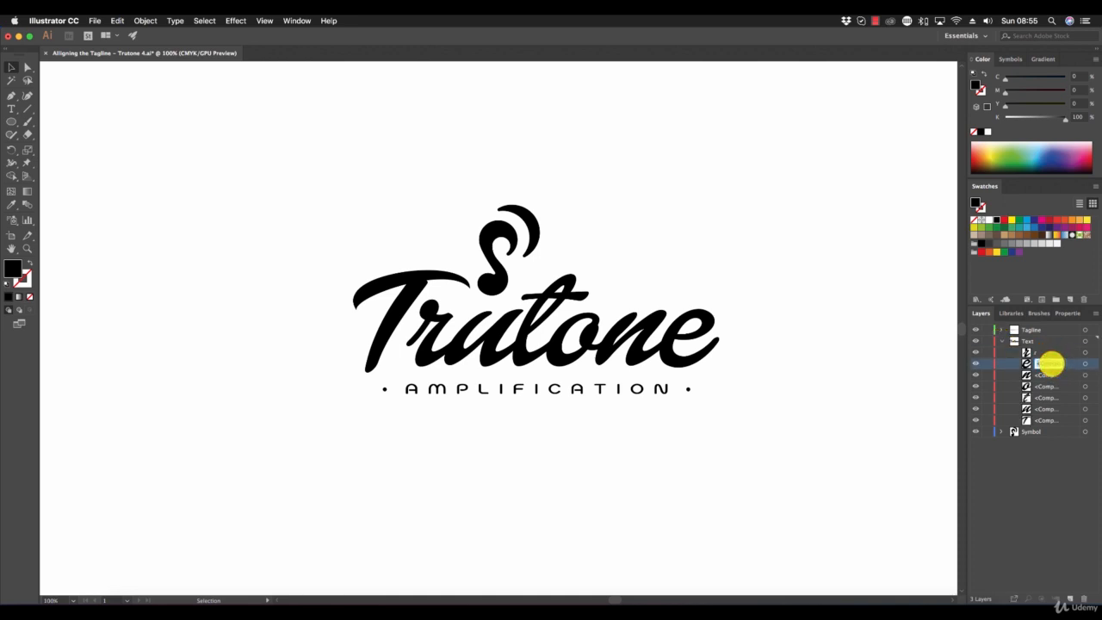
pyautogui.write('e')
pyautogui.doubleClick(1050, 375)
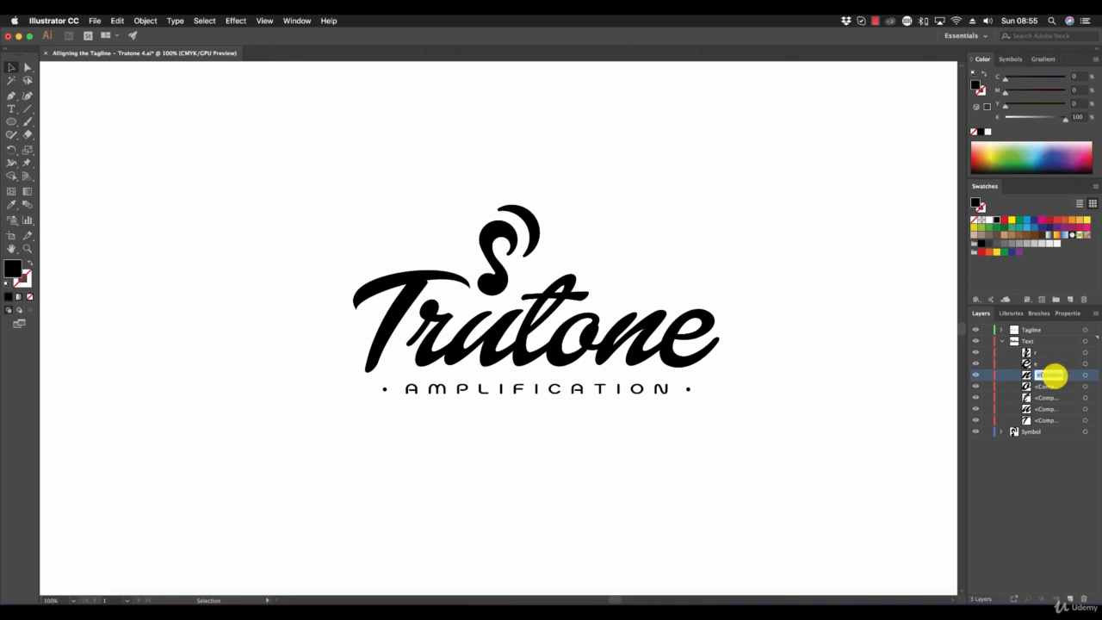
pyautogui.write('e')
pyautogui.doubleClick(1050, 386)
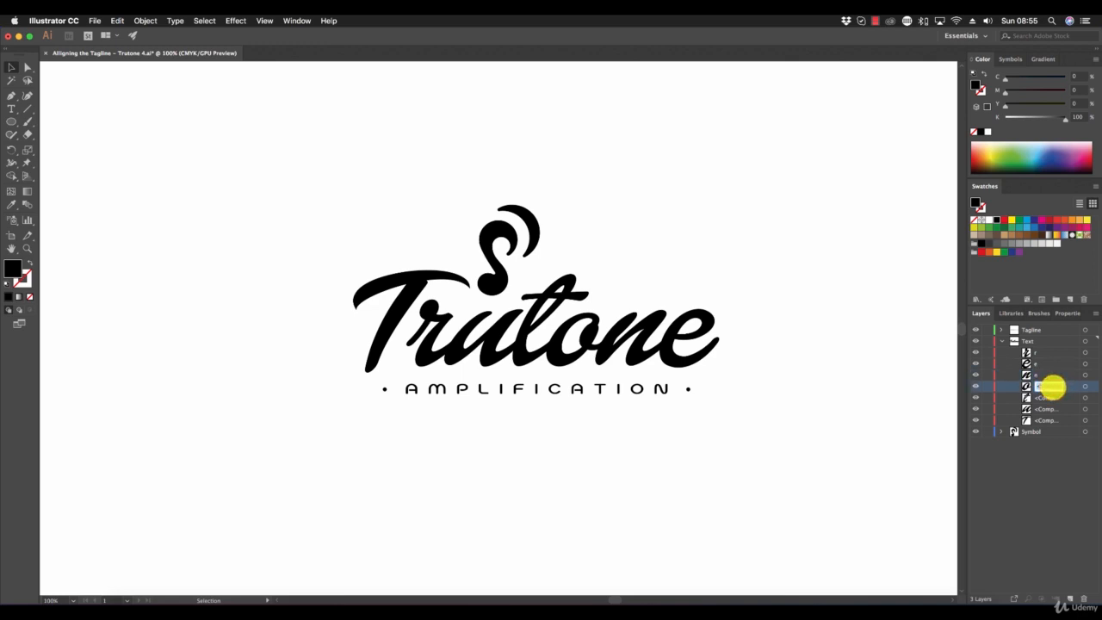
pyautogui.write('o')
# Step: Rename the last three letter objects in the Text layer as t, u and T
pyautogui.doubleClick(1050, 397)
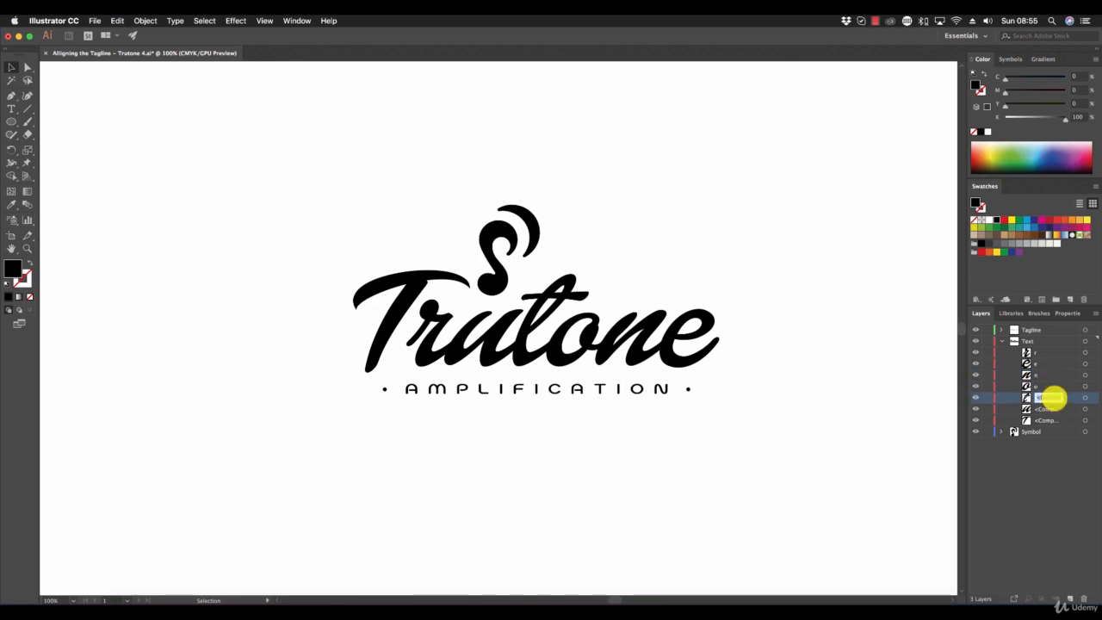
pyautogui.write('t')
pyautogui.doubleClick(1050, 408)
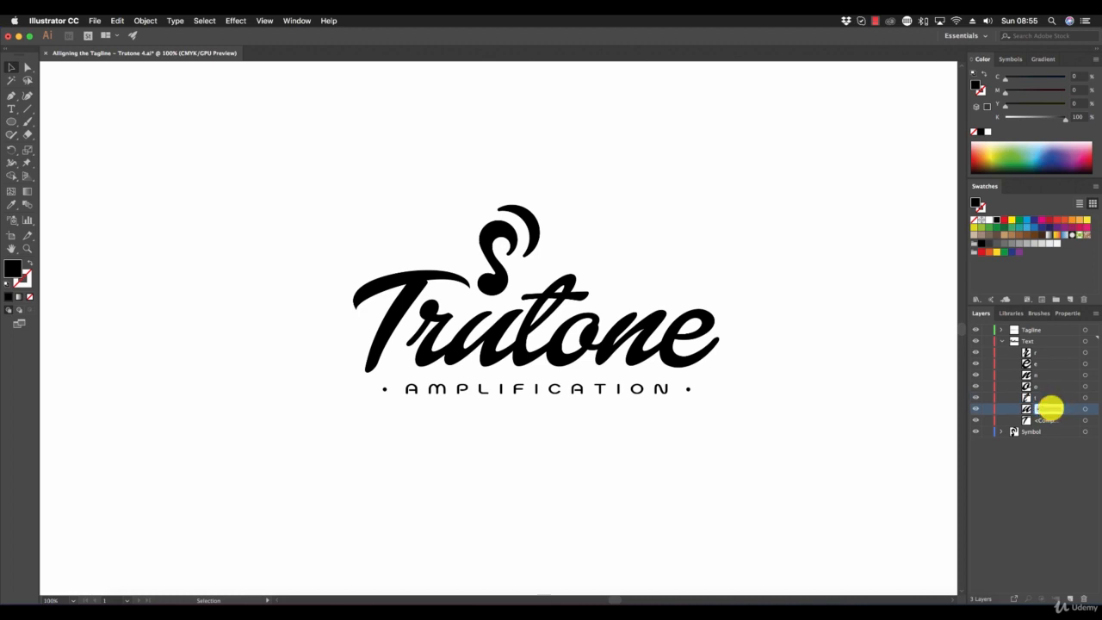
pyautogui.write('u')
pyautogui.doubleClick(1049, 420)
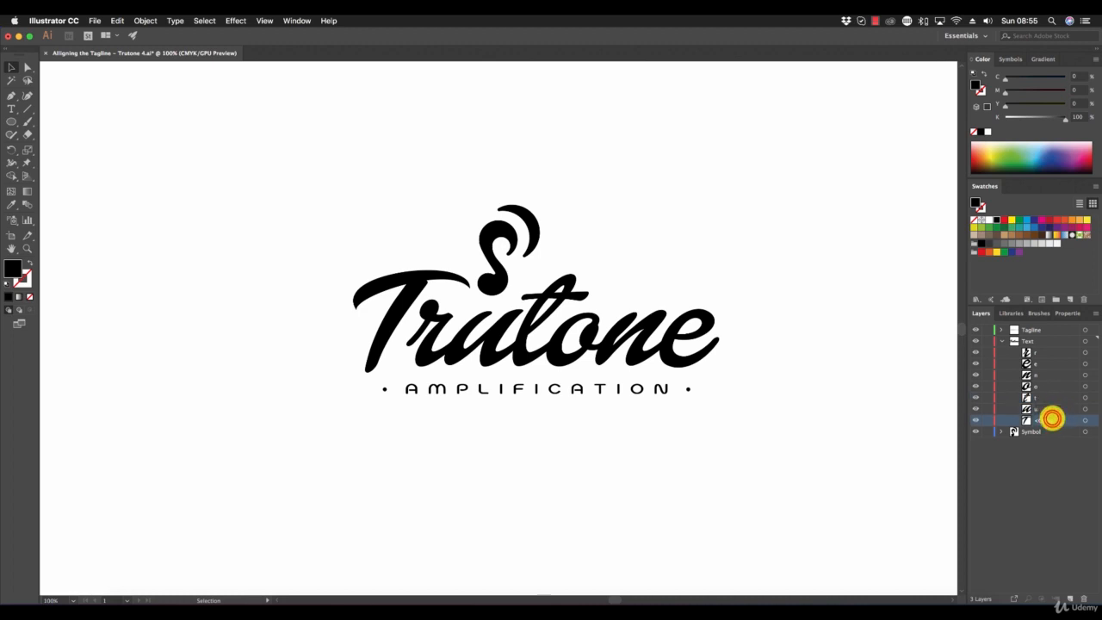
pyautogui.write('T')
pyautogui.click(1016, 481)
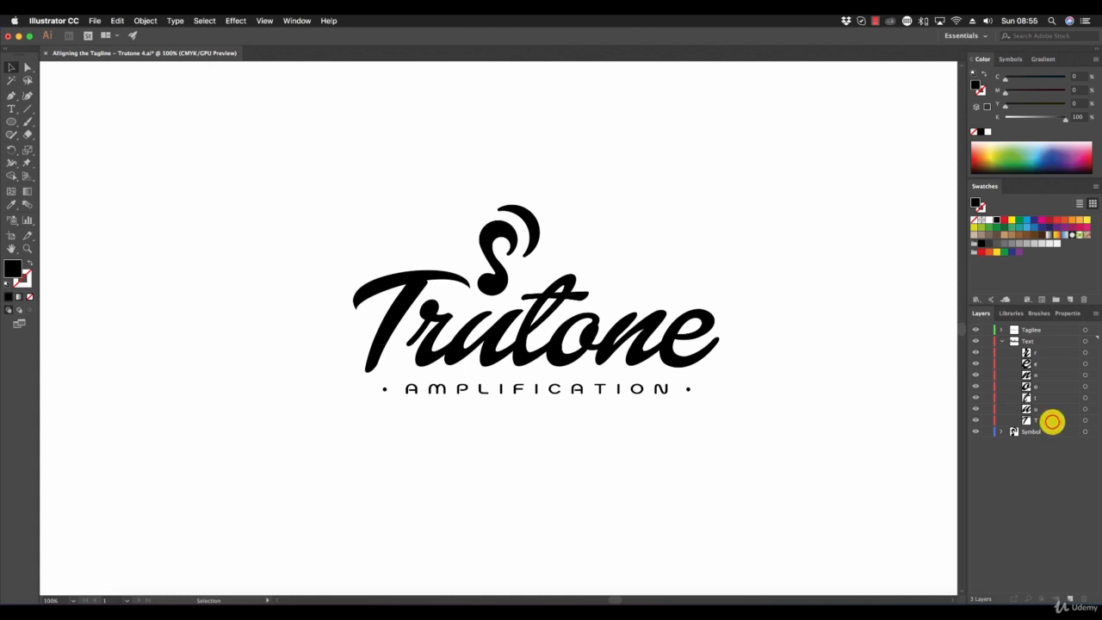
# Step: Reorder the letter objects in the Text layer to read T, r, u, t, o, n, e from the top down, and collapse the layer
pyautogui.moveTo(1051, 421); pyautogui.dragTo(1050, 349)
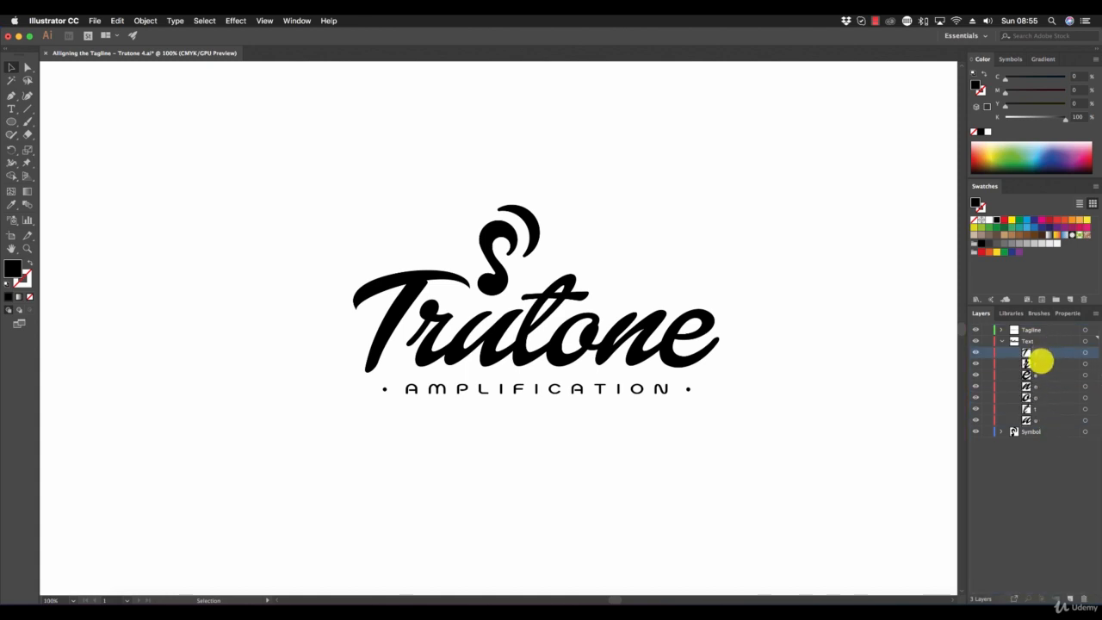
pyautogui.moveTo(1043, 416); pyautogui.dragTo(1042, 371)
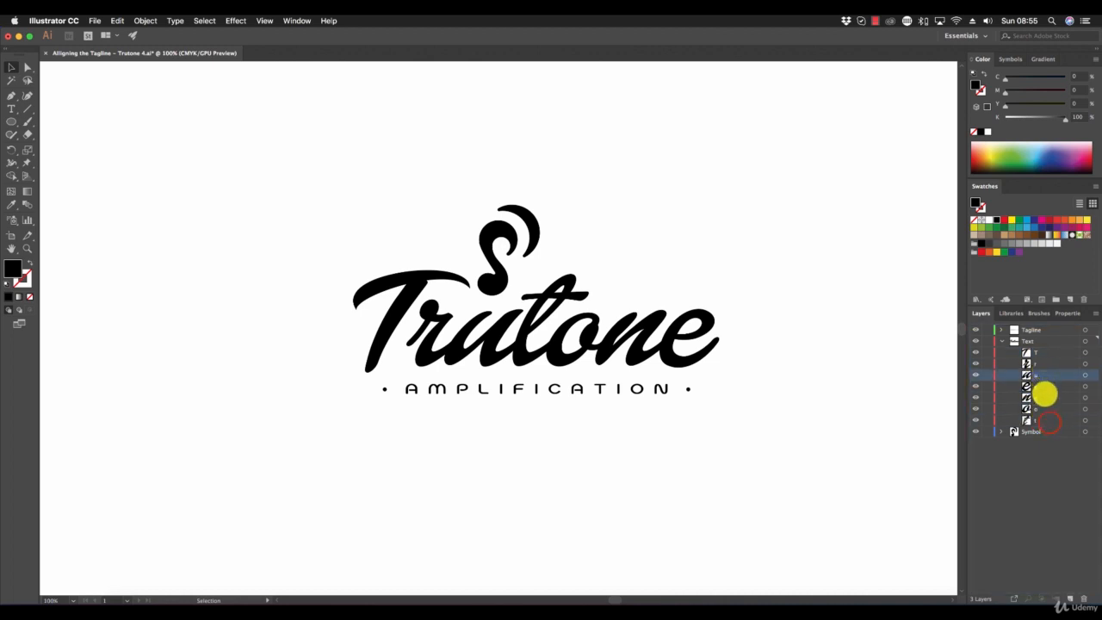
pyautogui.moveTo(1049, 419)
pyautogui.mouseDown()
pyautogui.moveTo(1040, 386)
pyautogui.moveTo(1047, 423)
pyautogui.mouseUp()
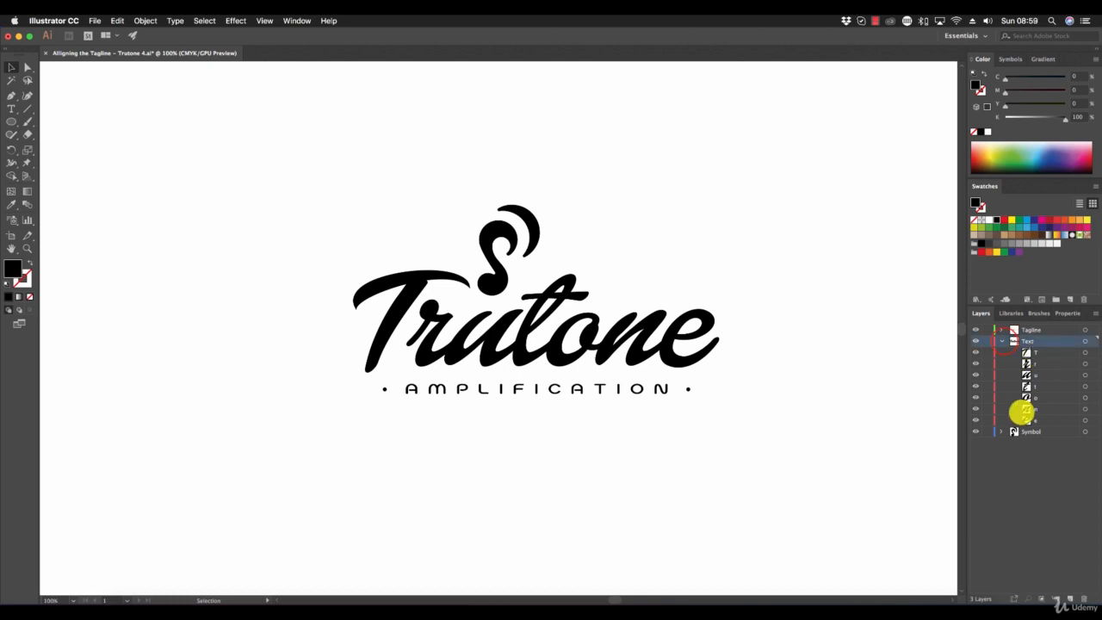
pyautogui.click(1001, 339)
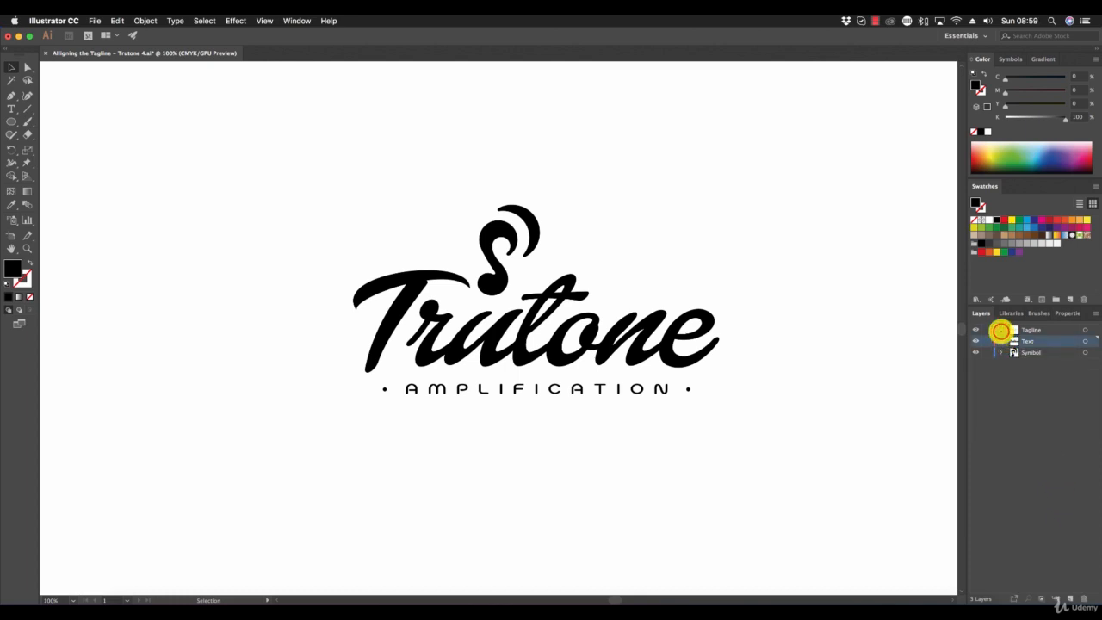
# Step: Expand the Tagline layer and rename its two ellipses as Bullet Right and Bullet Left, matching their positions beside AMPLIFICATION
pyautogui.click(1001, 330)
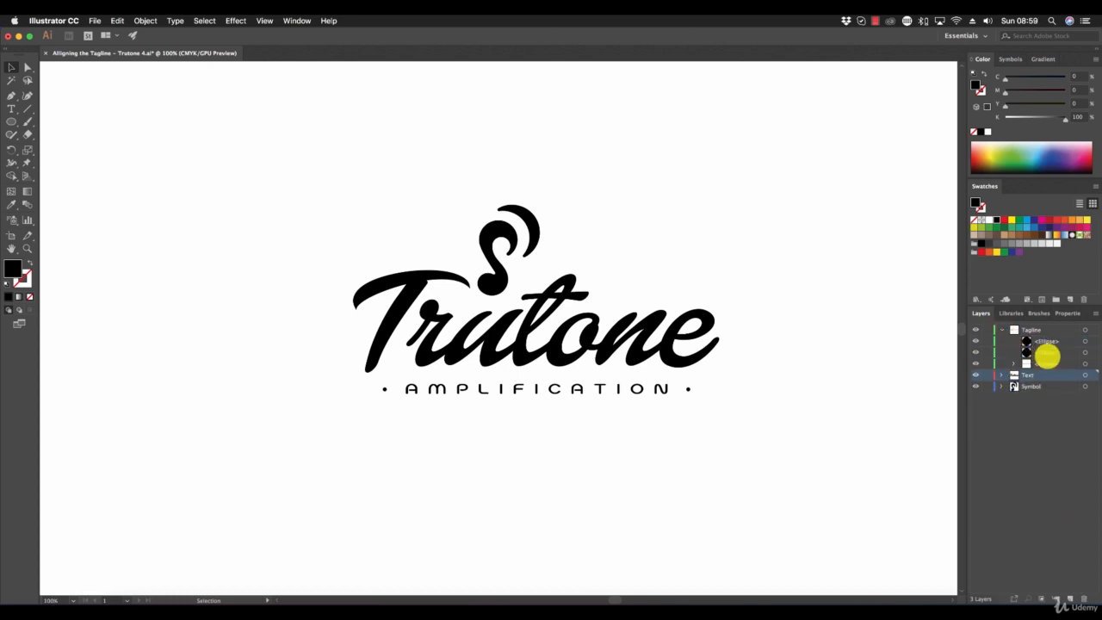
pyautogui.click(689, 390)
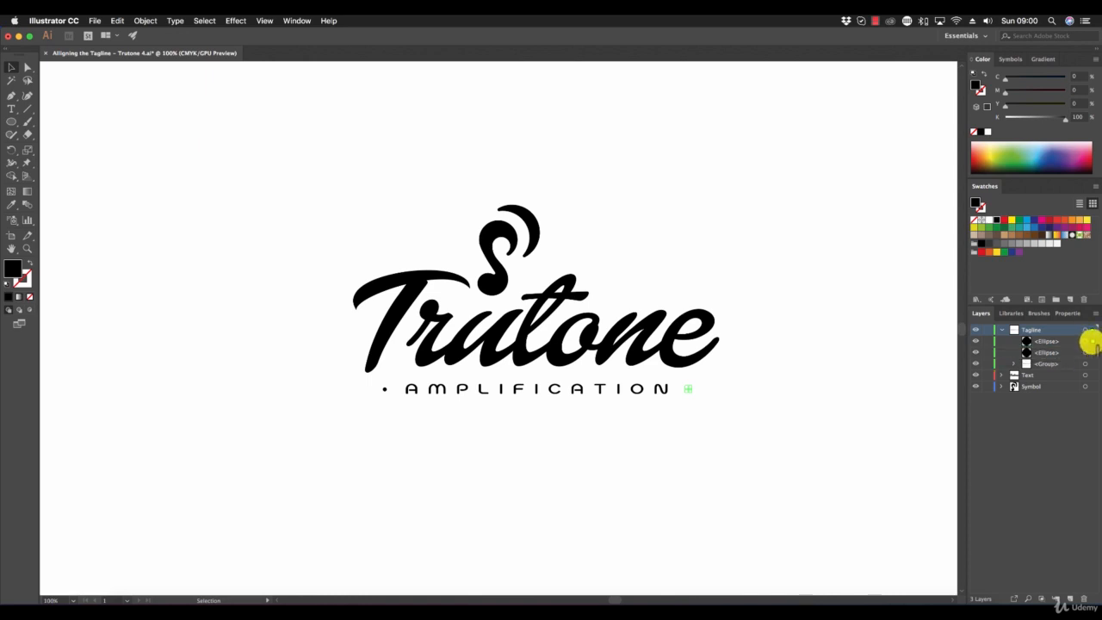
pyautogui.click(1050, 342)
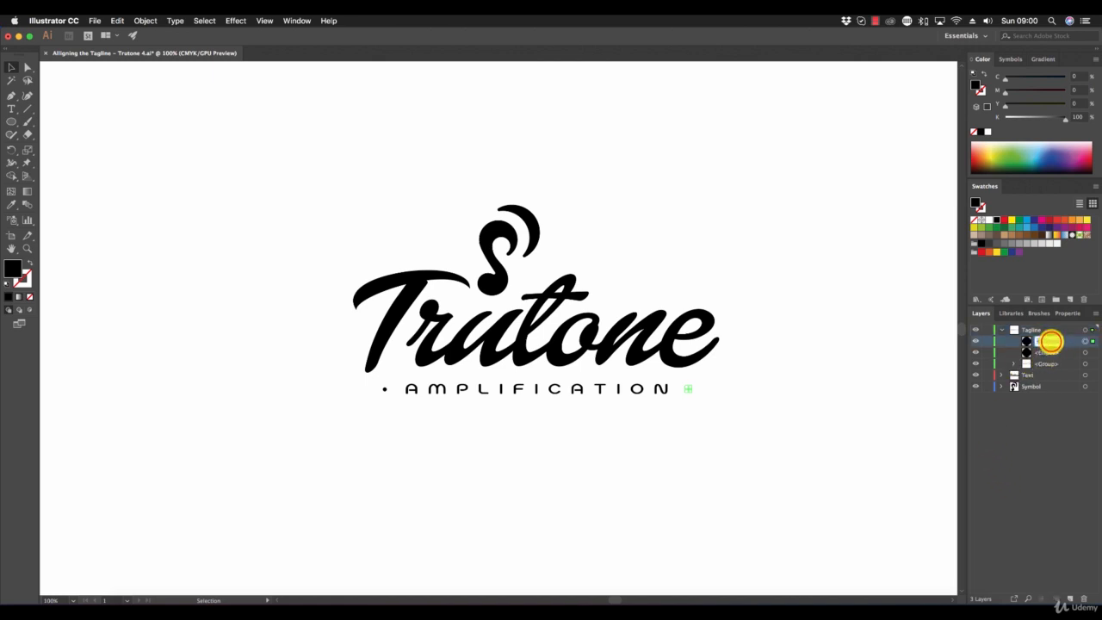
pyautogui.write('Ba')
pyautogui.press('Return')
pyautogui.click(1055, 352)
pyautogui.doubleClick(1054, 352)
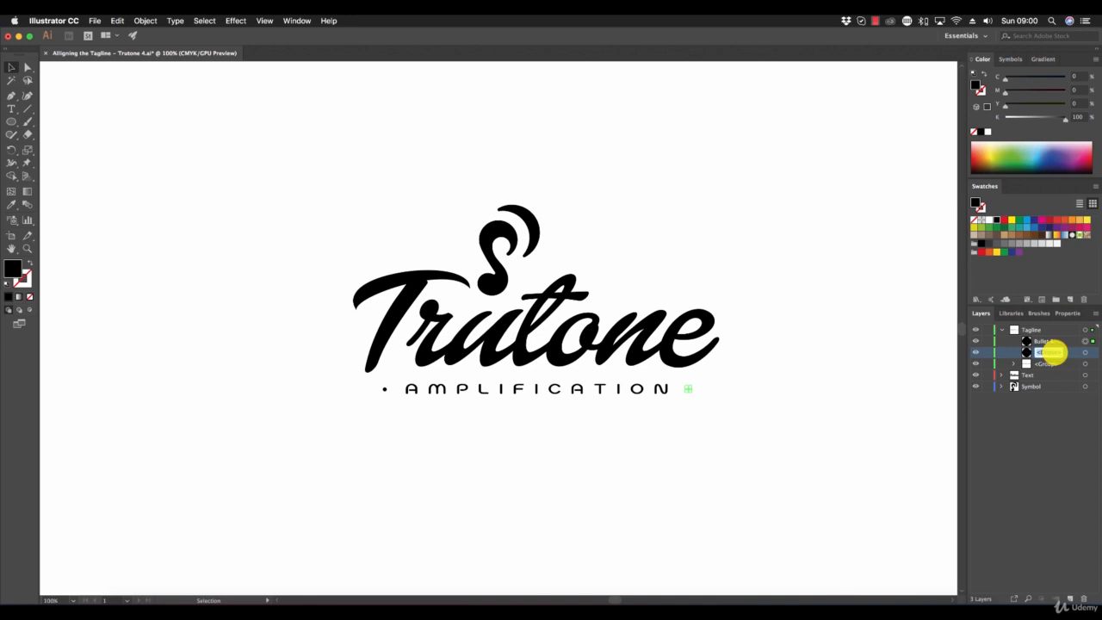
pyautogui.write('Bullet Left')
pyautogui.press('Return')
# Step: Expand the AMPLIFICATION group in the Tagline layer and rename its first five letter objects as N, O, I, T and A
pyautogui.click(1012, 363)
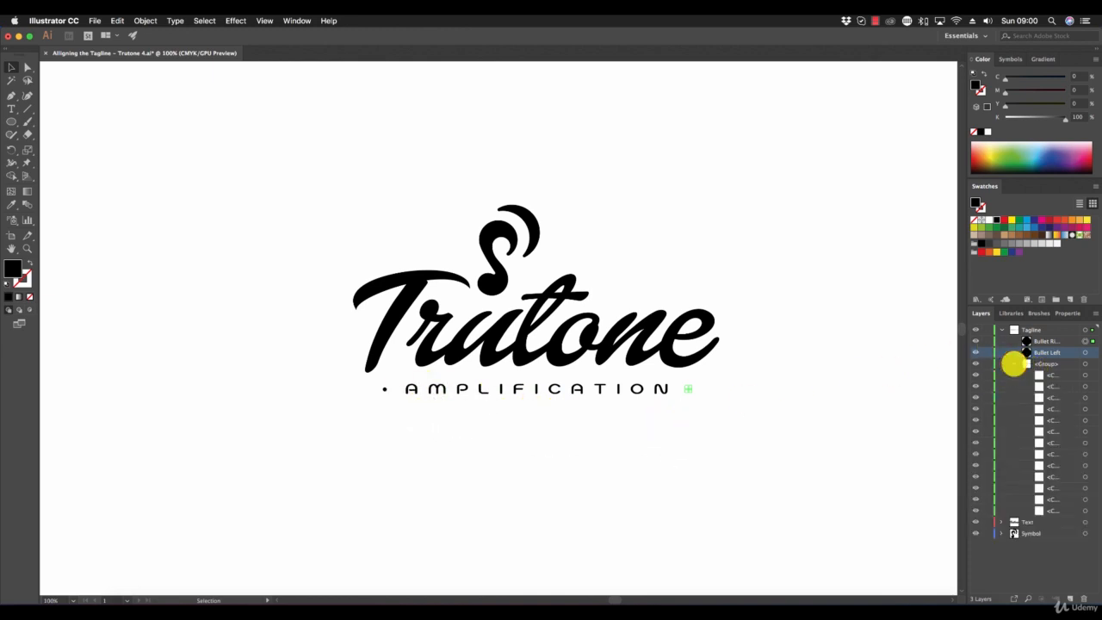
pyautogui.doubleClick(1052, 374)
pyautogui.write('N')
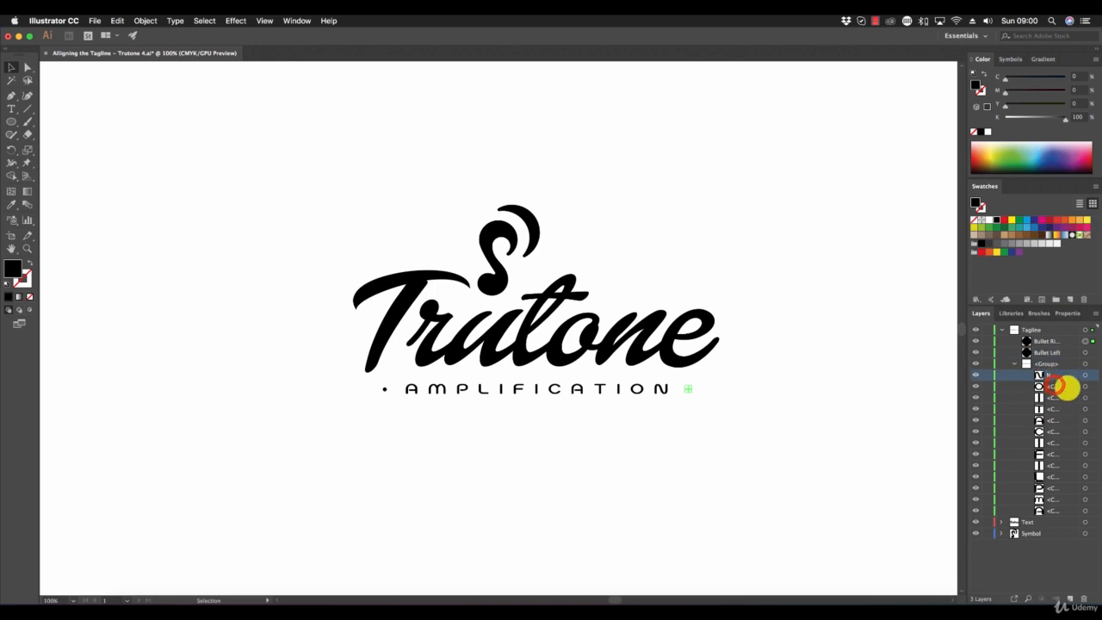
pyautogui.click(1054, 386)
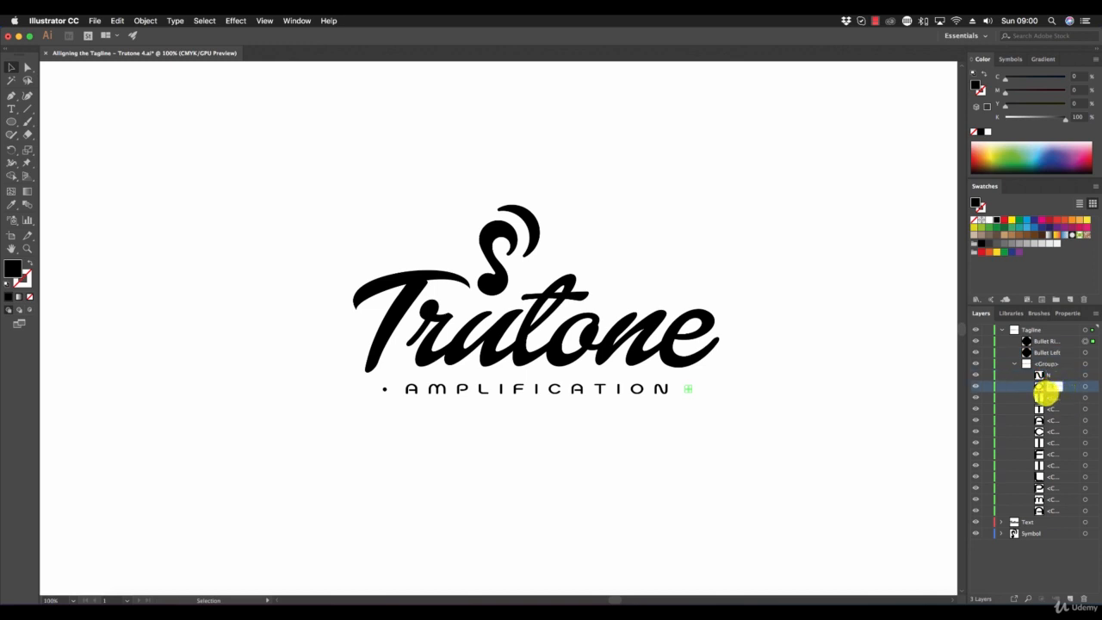
pyautogui.click(1053, 398)
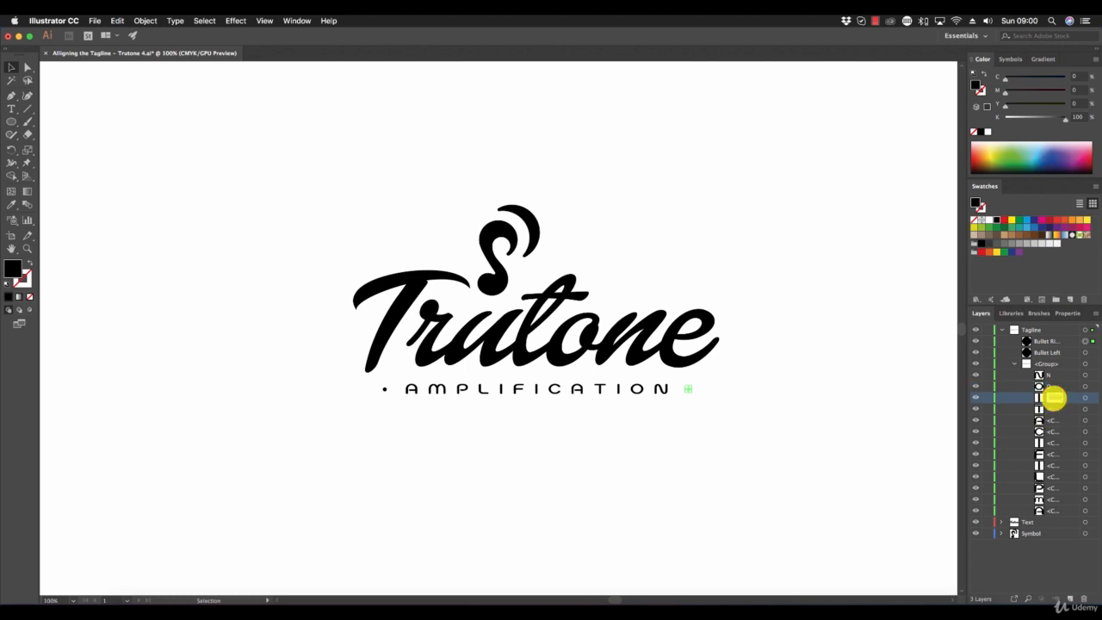
pyautogui.click(1052, 409)
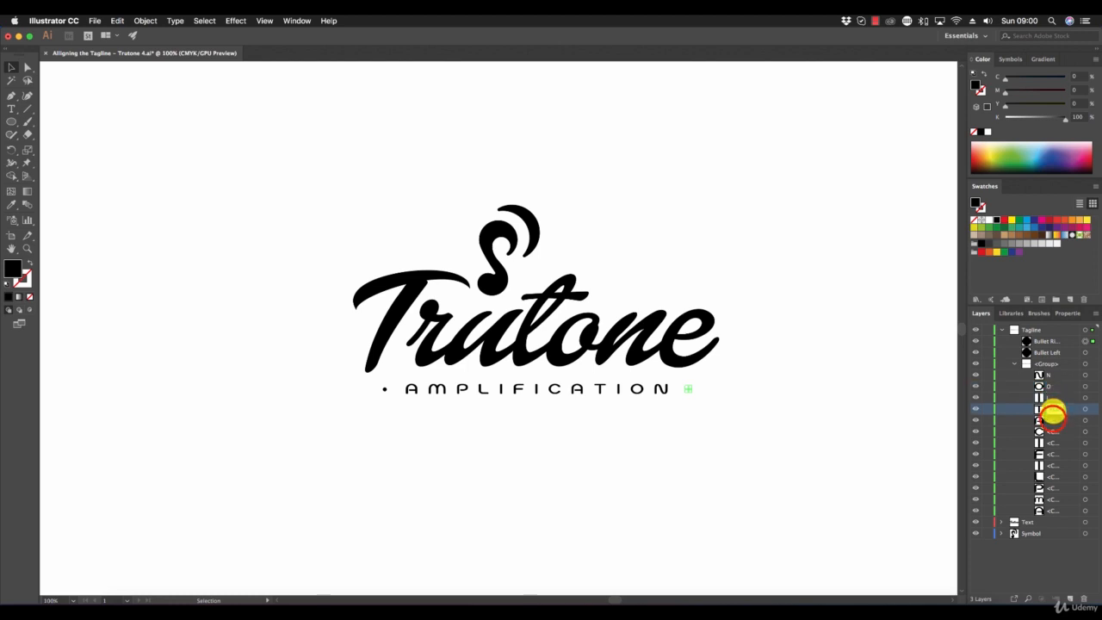
pyautogui.click(1053, 419)
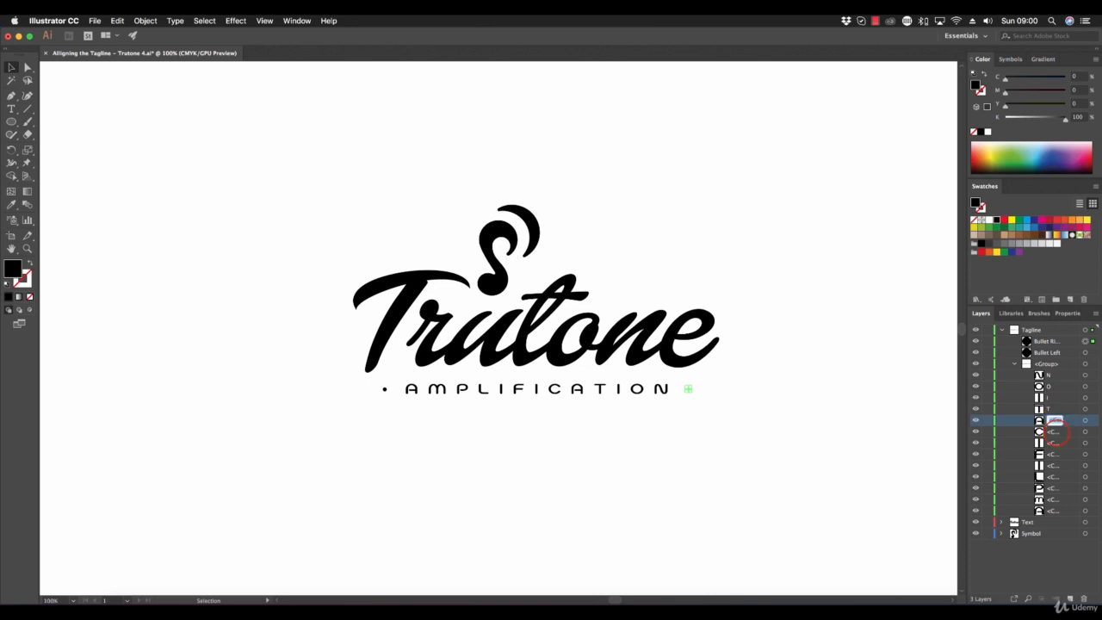
# Step: Rename the next seven letter objects in the AMPLIFICATION group as C, I, F, I, L, P and M
pyautogui.click(1056, 431)
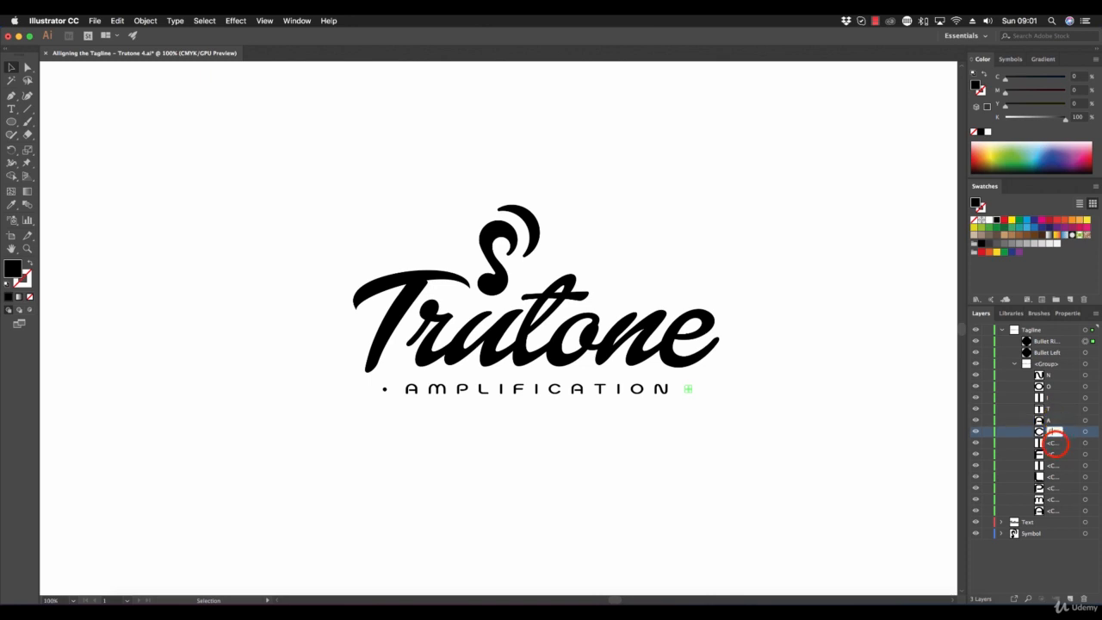
pyautogui.click(1055, 442)
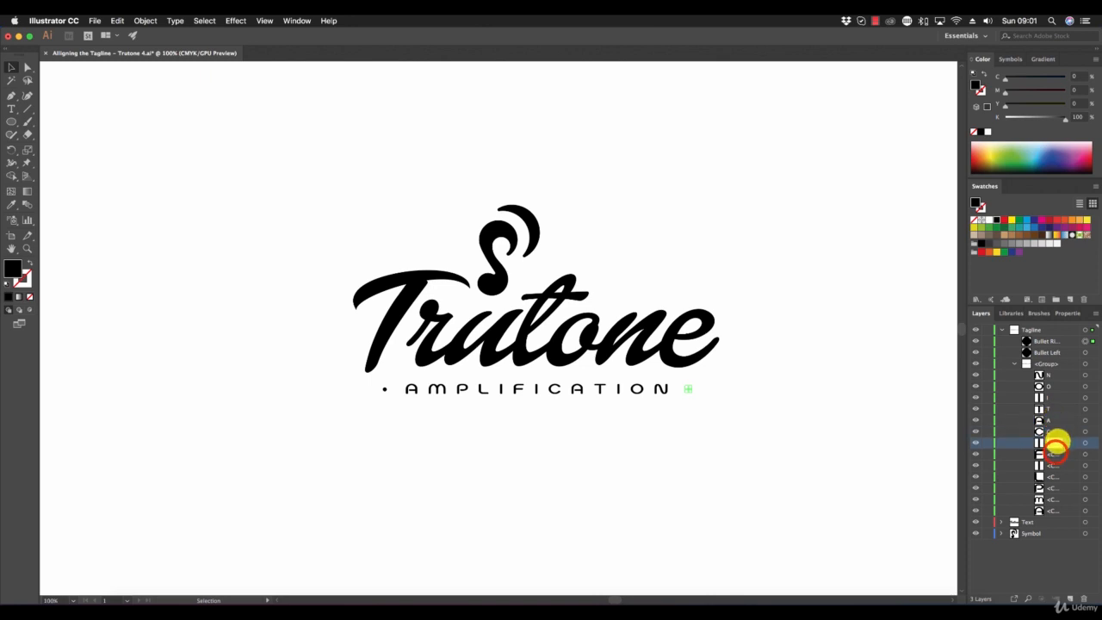
pyautogui.click(1055, 453)
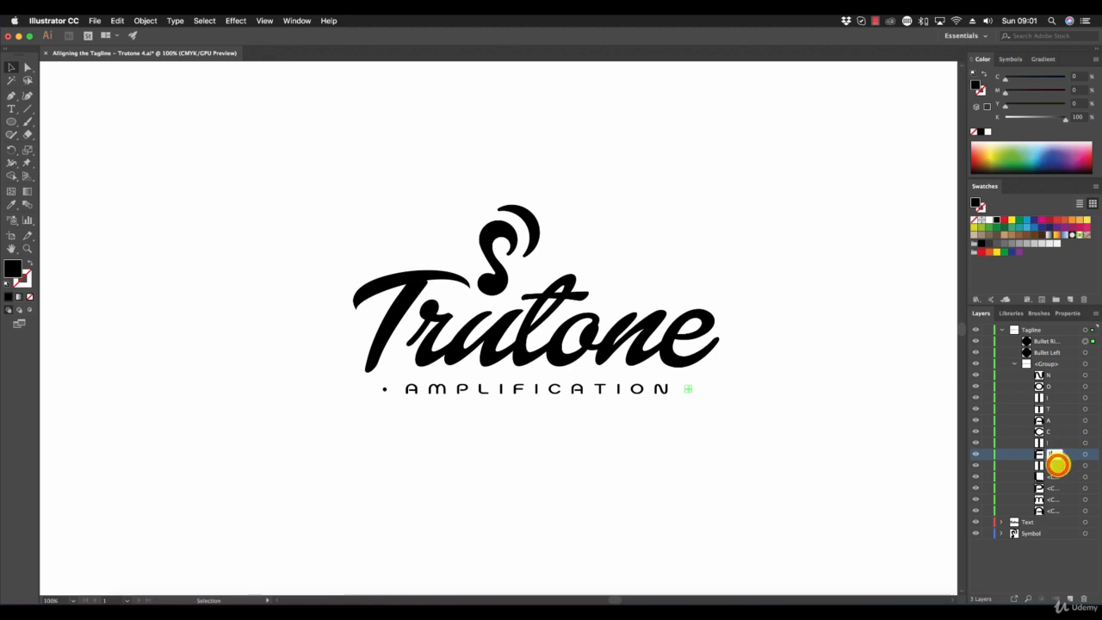
pyautogui.click(1056, 465)
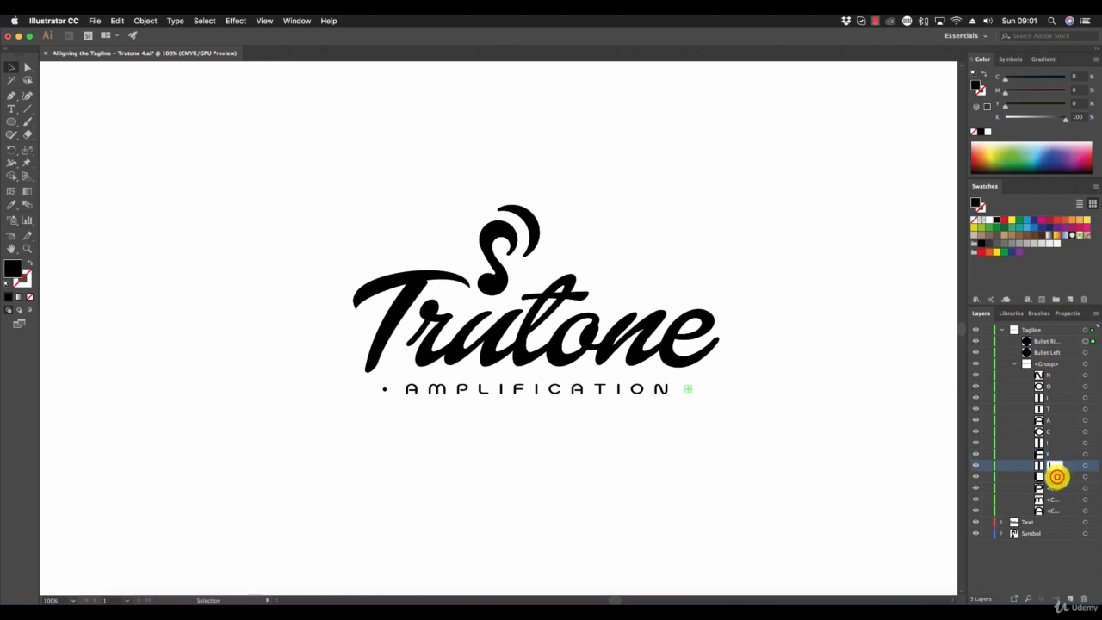
pyautogui.click(1057, 476)
pyautogui.click(1055, 487)
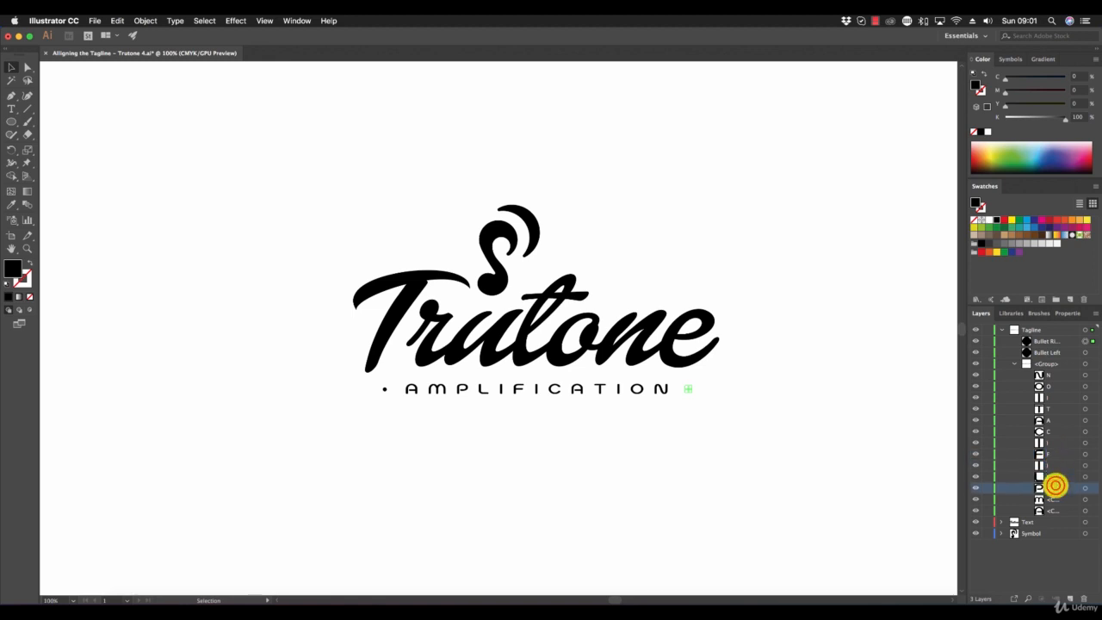
pyautogui.click(1050, 499)
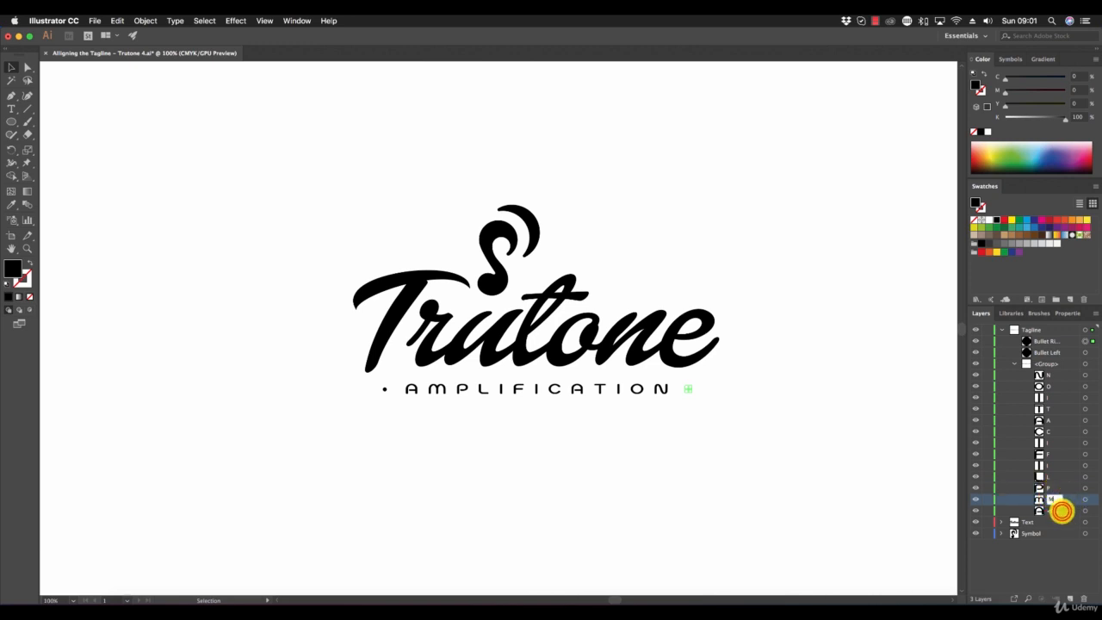
pyautogui.click(1061, 510)
pyautogui.doubleClick(1061, 511)
pyautogui.write('A')
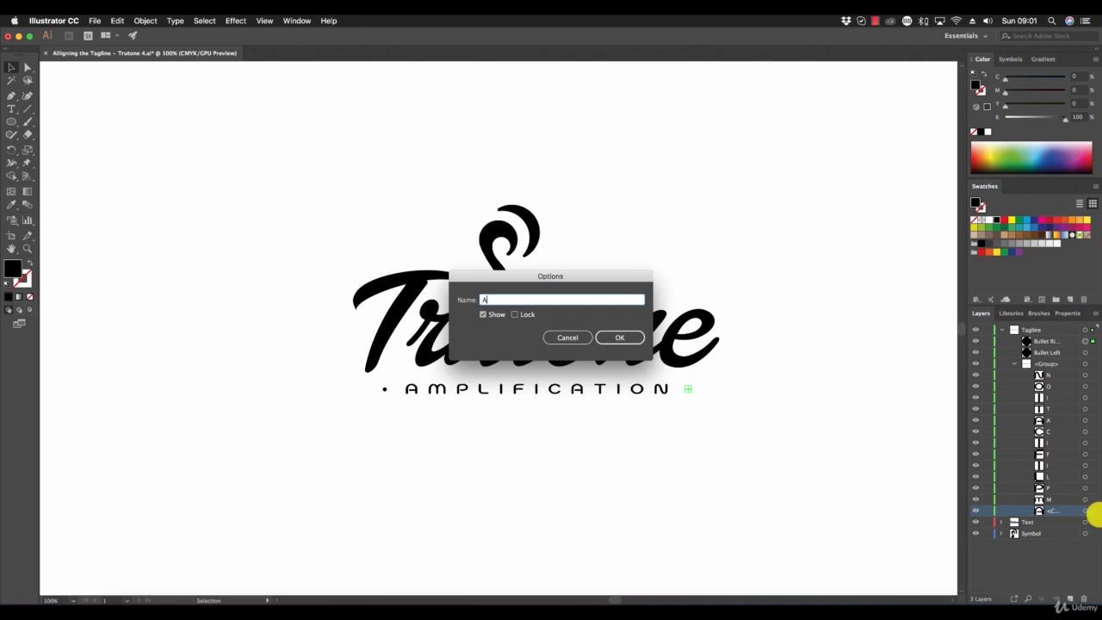
pyautogui.click(567, 338)
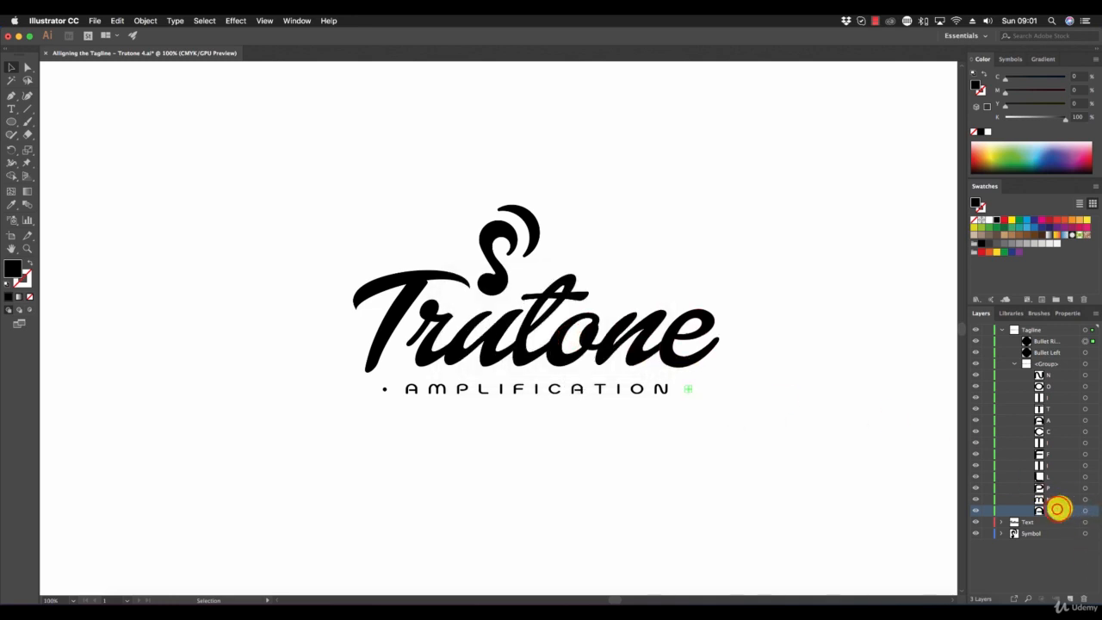
# Step: Reverse the order of the letter objects in the Tagline layer's group so they spell AMPLIFICATION from the top down
pyautogui.moveTo(1057, 509); pyautogui.dragTo(1057, 373)
pyautogui.moveTo(1061, 511); pyautogui.dragTo(1057, 383)
pyautogui.moveTo(1061, 511); pyautogui.dragTo(1055, 449)
pyautogui.moveTo(1053, 499); pyautogui.dragTo(1056, 459)
pyautogui.moveTo(1054, 502); pyautogui.dragTo(1058, 470)
pyautogui.moveTo(1054, 510); pyautogui.dragTo(1058, 482)
pyautogui.moveTo(1054, 509); pyautogui.dragTo(1058, 493)
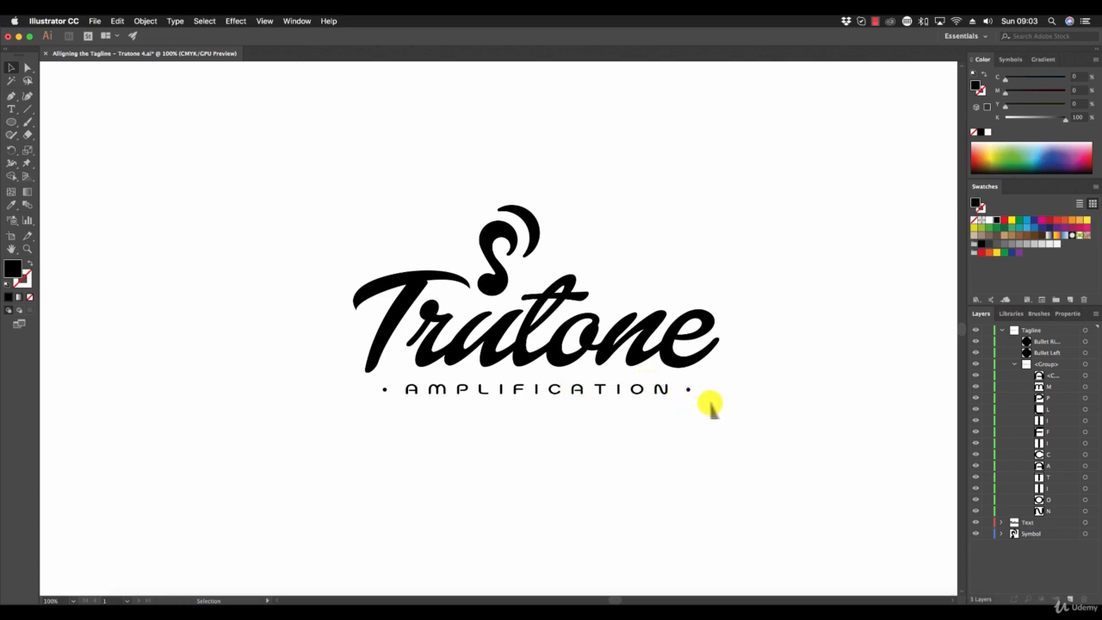
# Step: Group the AMPLIFICATION lettering with its two bullets and name the new group Tagline
pyautogui.moveTo(726, 413); pyautogui.dragTo(374, 384)
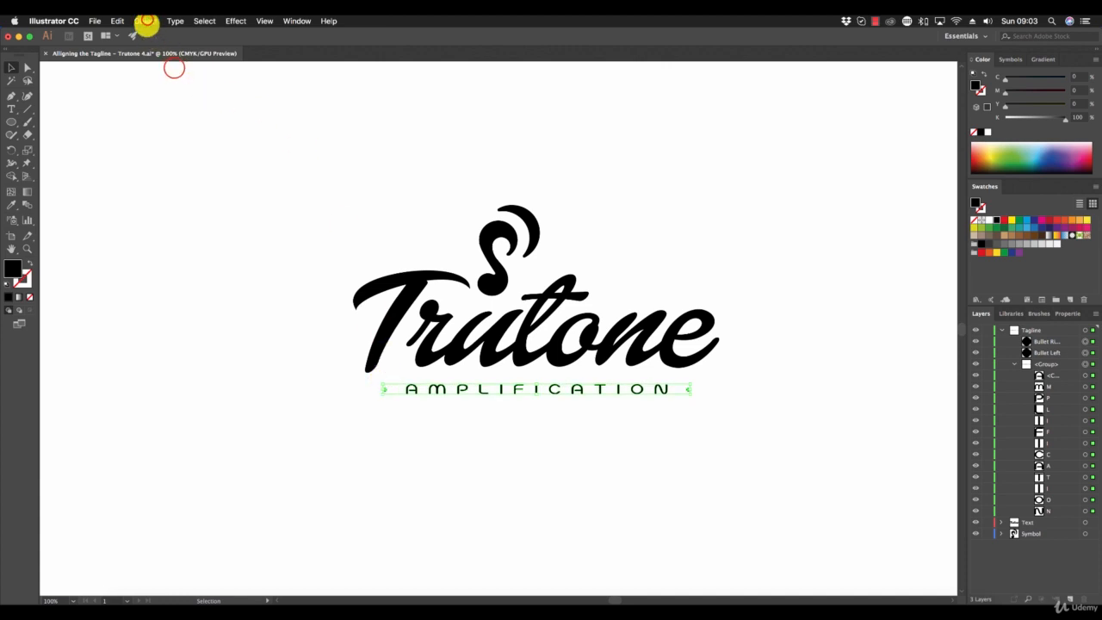
pyautogui.click(146, 20)
pyautogui.click(173, 68)
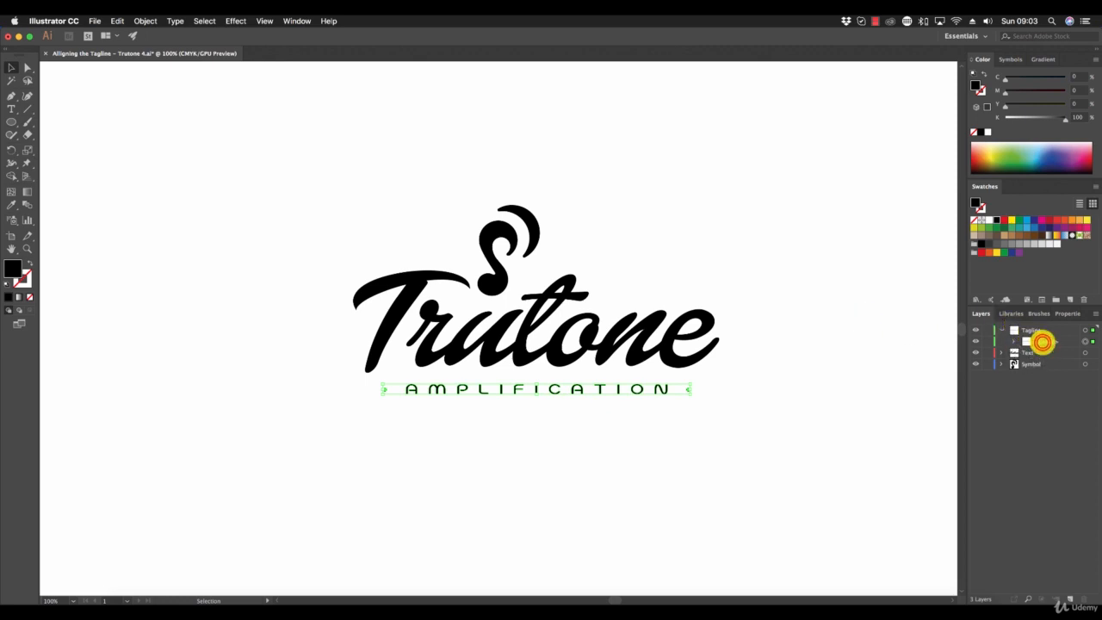
pyautogui.doubleClick(1041, 341)
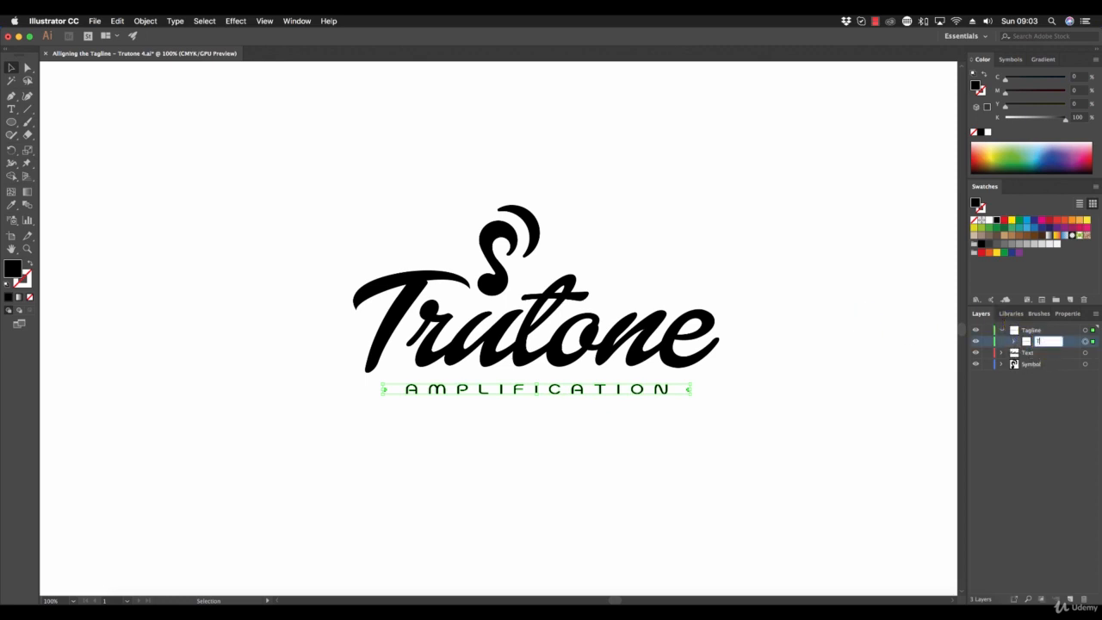
pyautogui.press('Return')
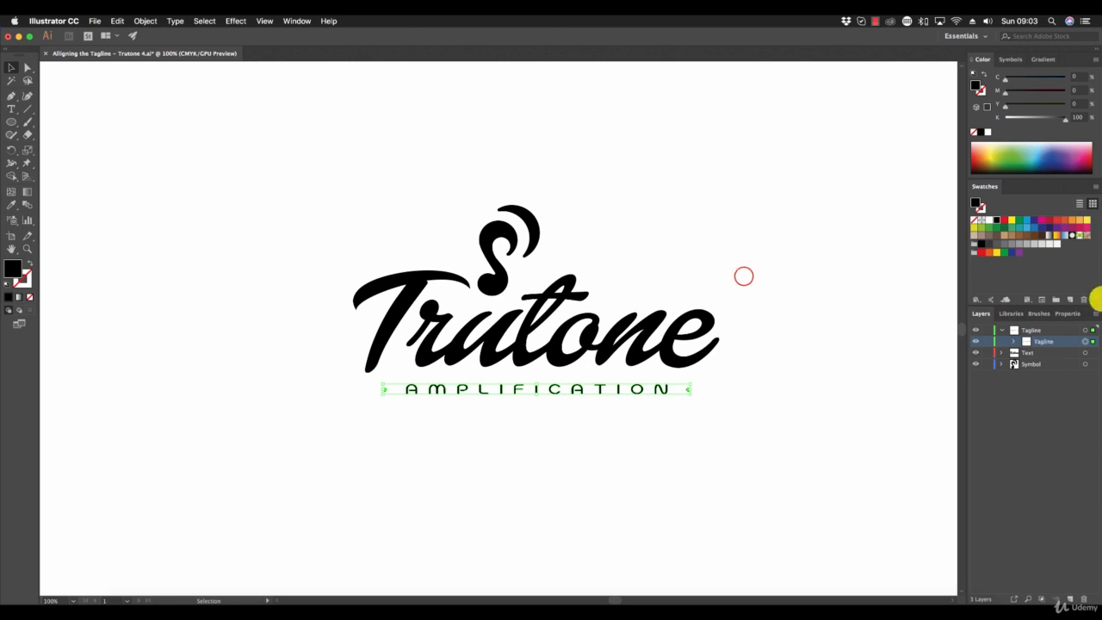
# Step: Group all the Trutone letters and name the new group in the Text layer Text
pyautogui.click(777, 343)
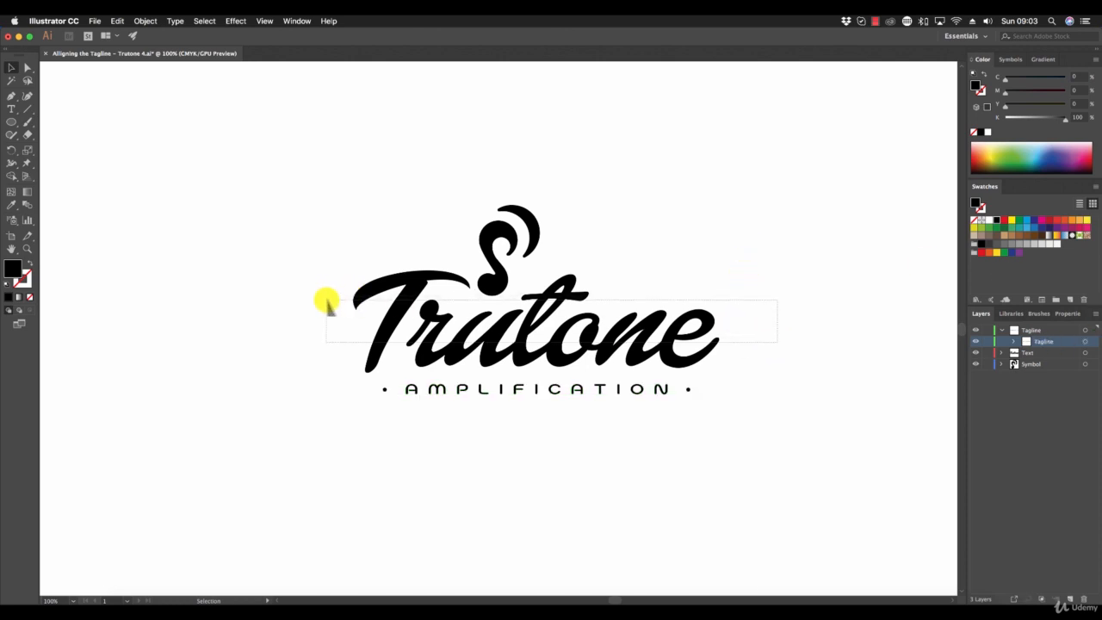
pyautogui.click(332, 298)
pyautogui.click(145, 21)
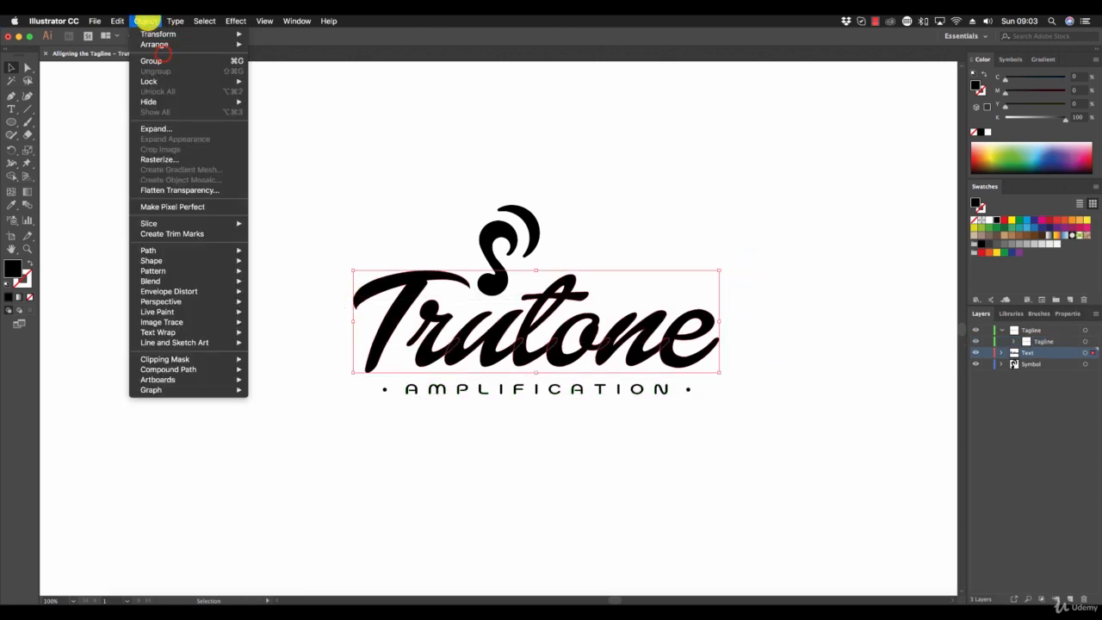
pyautogui.click(168, 60)
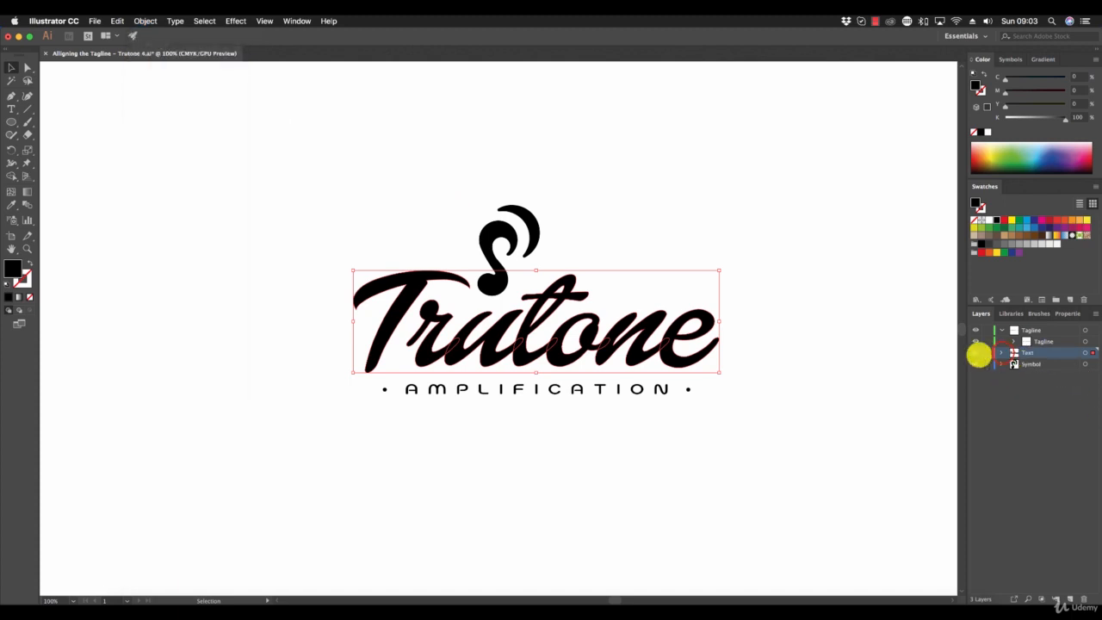
pyautogui.click(1001, 353)
pyautogui.doubleClick(1046, 364)
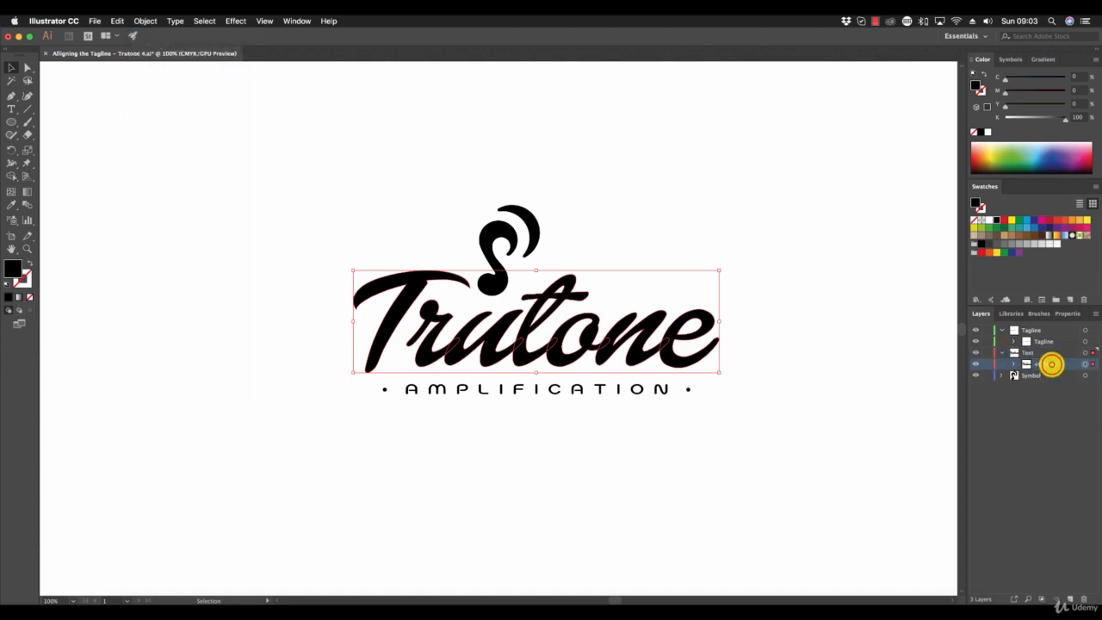
pyautogui.write('Text')
pyautogui.click(622, 189)
# Step: Select the music note symbol and rename its existing group in the Symbol layer as Symbol
pyautogui.moveTo(609, 233); pyautogui.dragTo(475, 191)
pyautogui.click(144, 21)
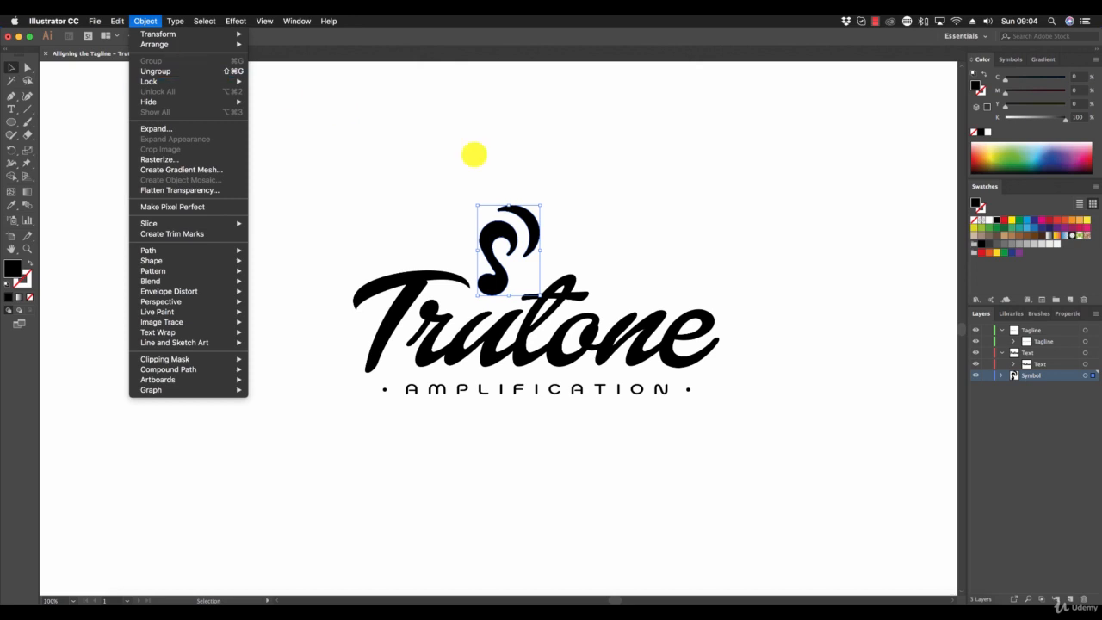
pyautogui.click(1000, 376)
pyautogui.click(1001, 376)
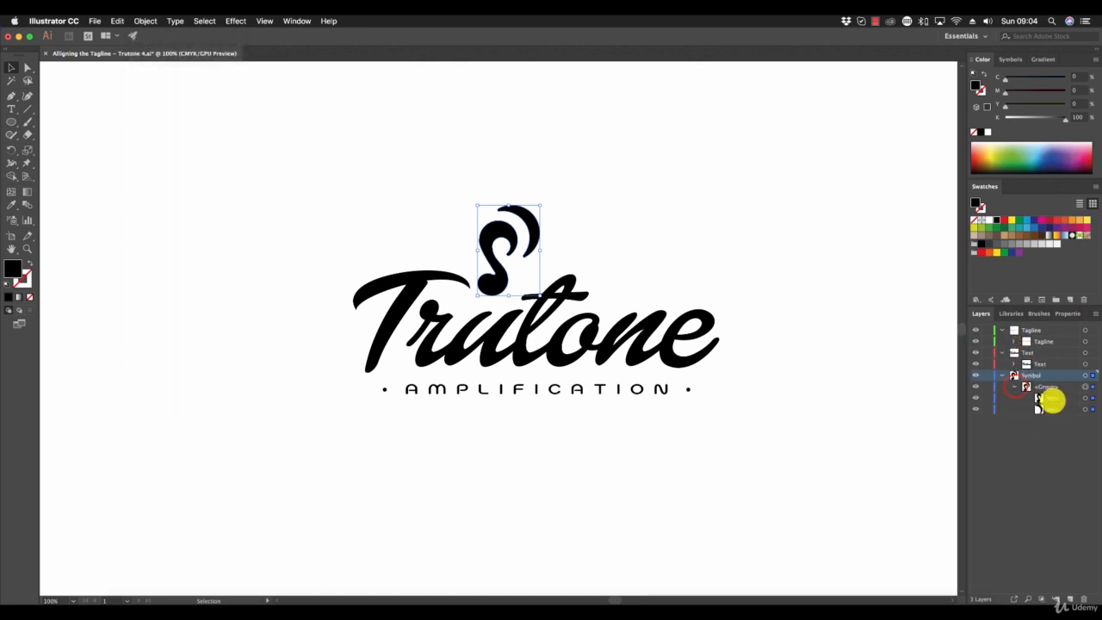
pyautogui.click(1014, 386)
pyautogui.click(1053, 387)
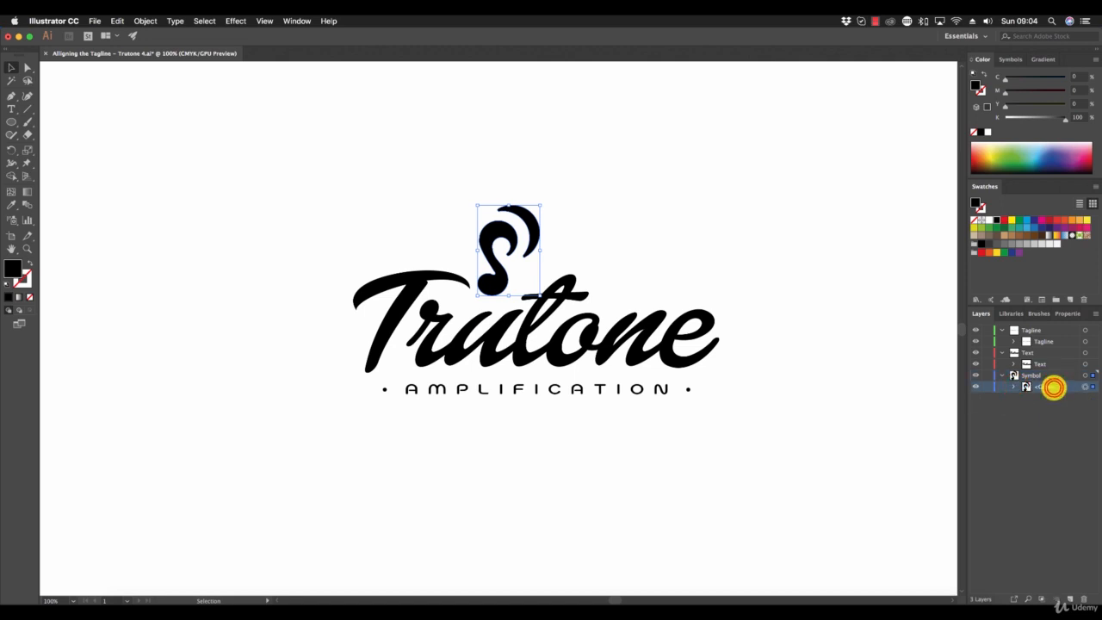
pyautogui.write('Symbol')
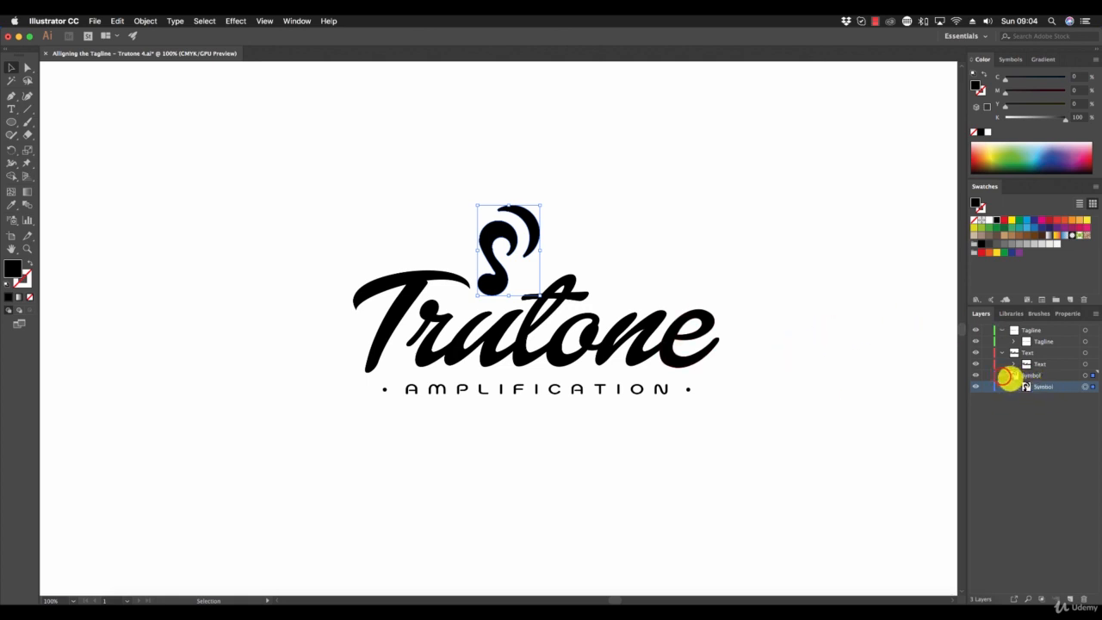
# Step: Collapse the Symbol, Text and Tagline layers and deselect the artwork
pyautogui.click(1002, 374)
pyautogui.click(1001, 352)
pyautogui.click(1001, 329)
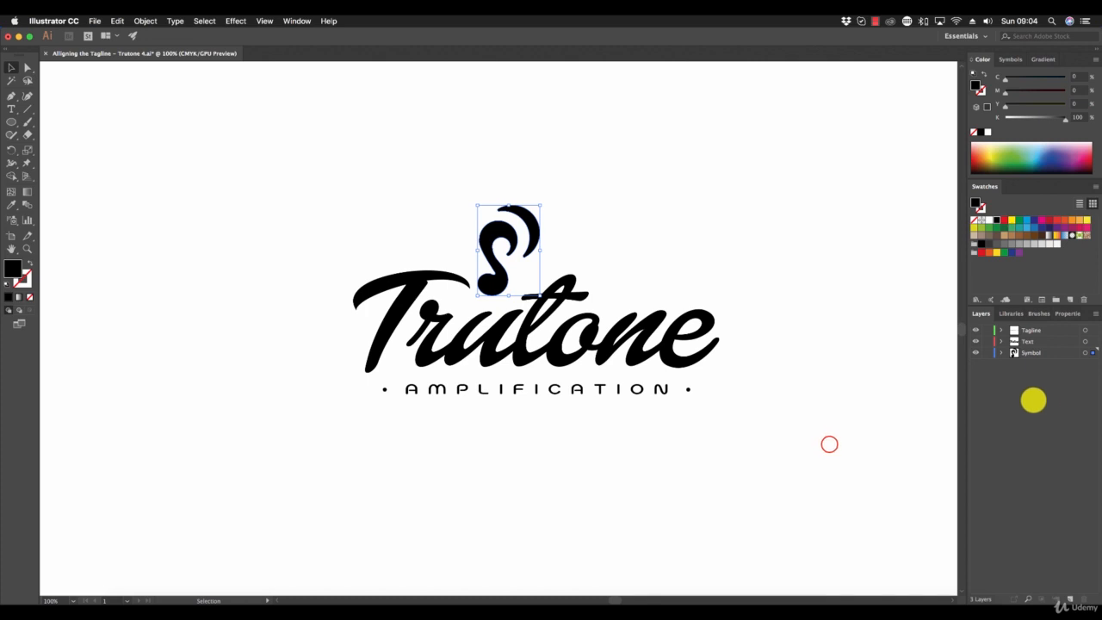
pyautogui.click(829, 444)
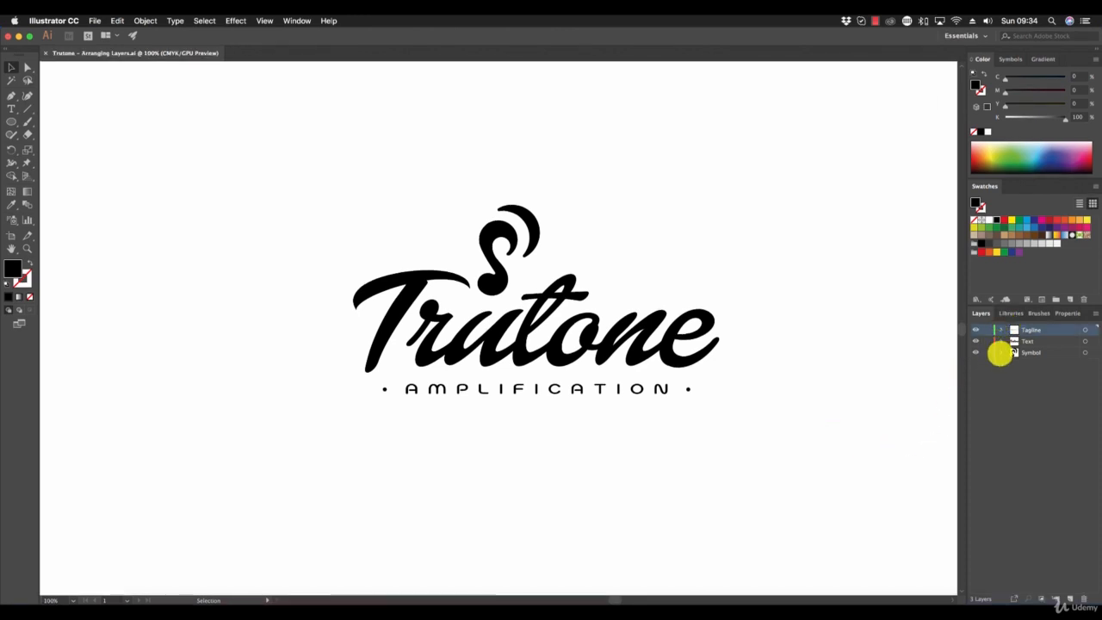
# Step: Select the tagline, the Trutone lettering and the symbol in turn to check that each is grouped on its own layer
pyautogui.click(663, 388)
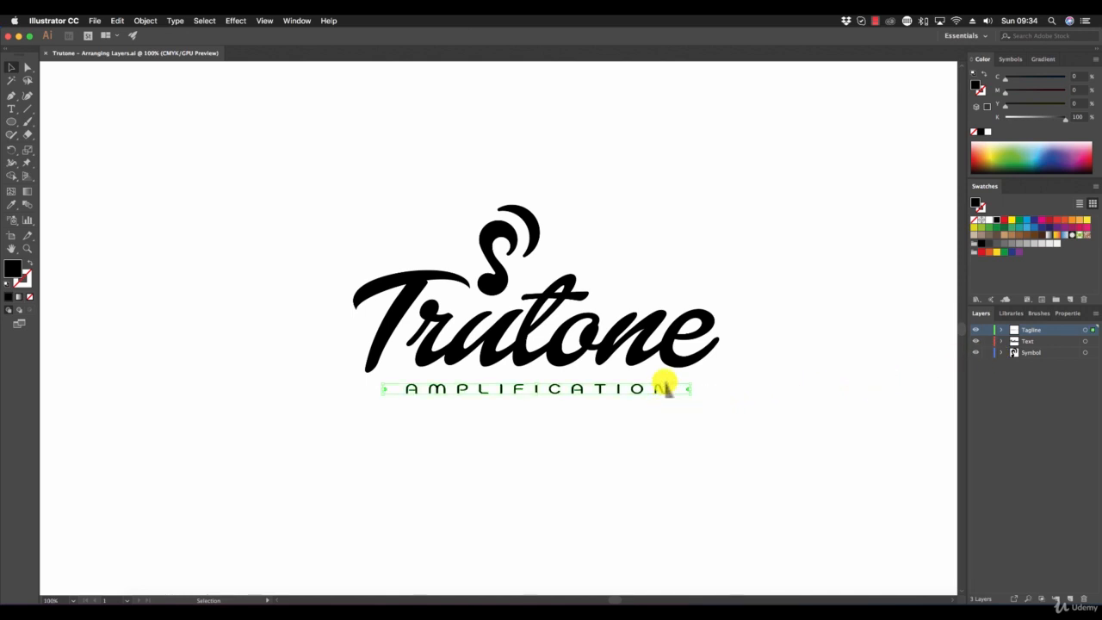
pyautogui.click(670, 360)
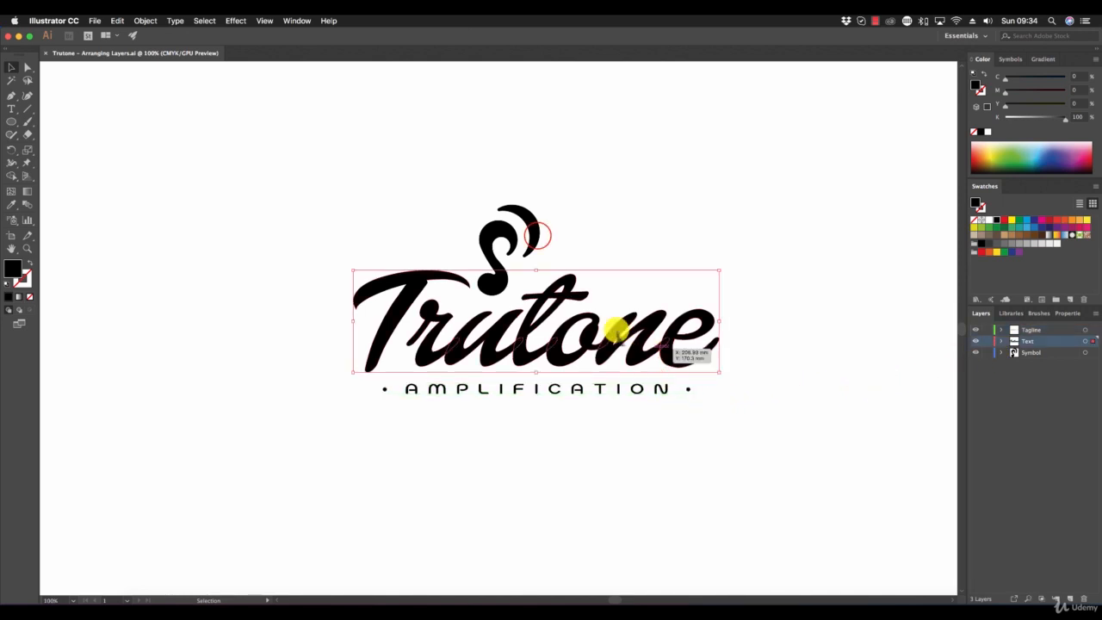
pyautogui.click(536, 236)
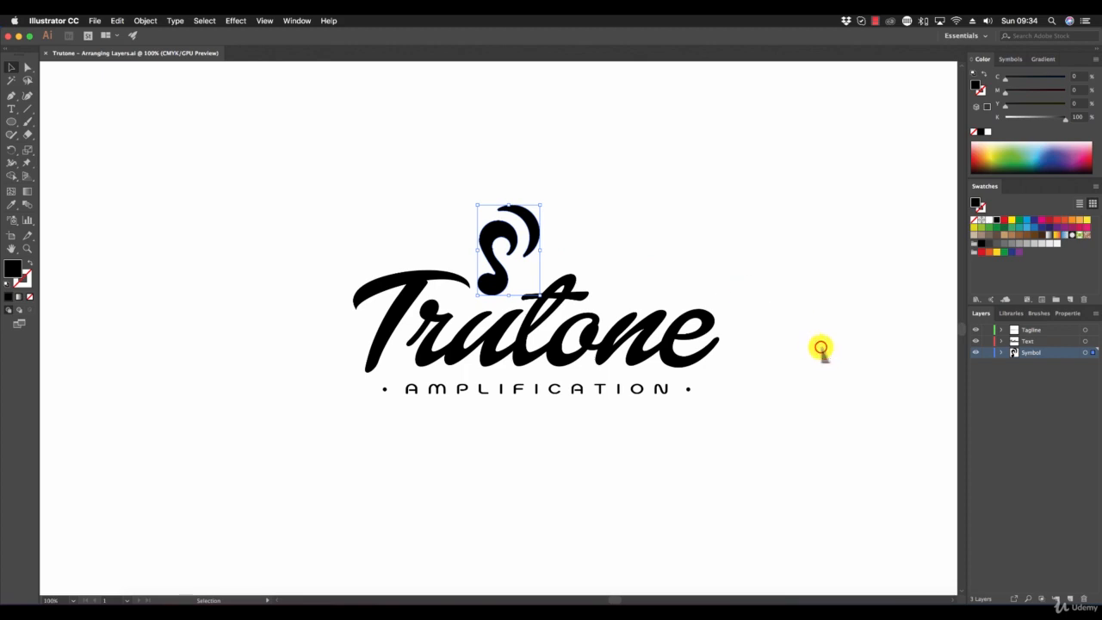